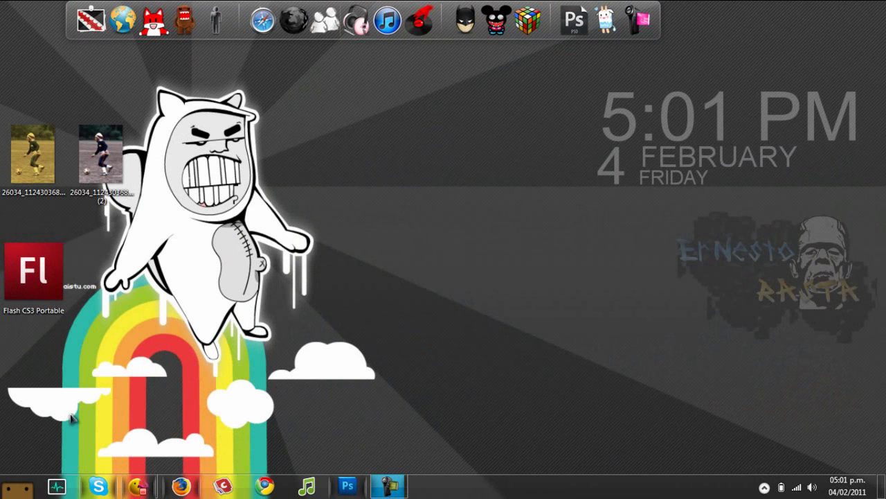
{"action": "key", "text": "super"}
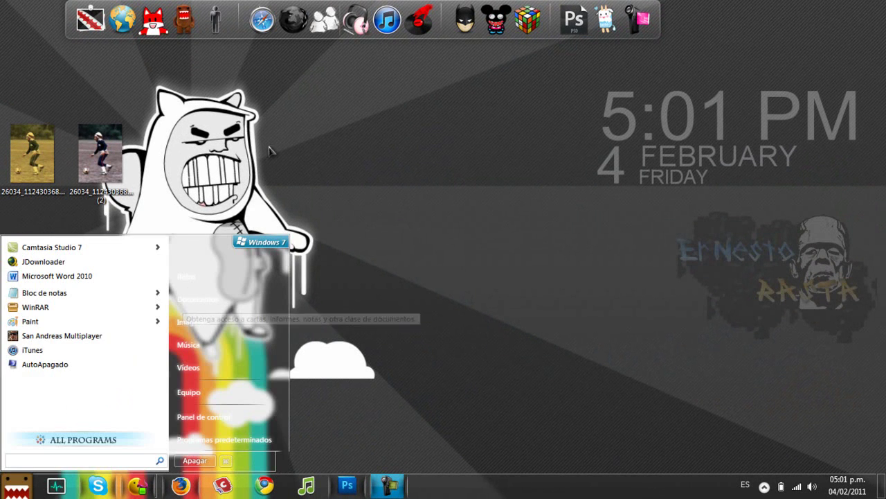
{"action": "left_click", "coordinate": [318, 157]}
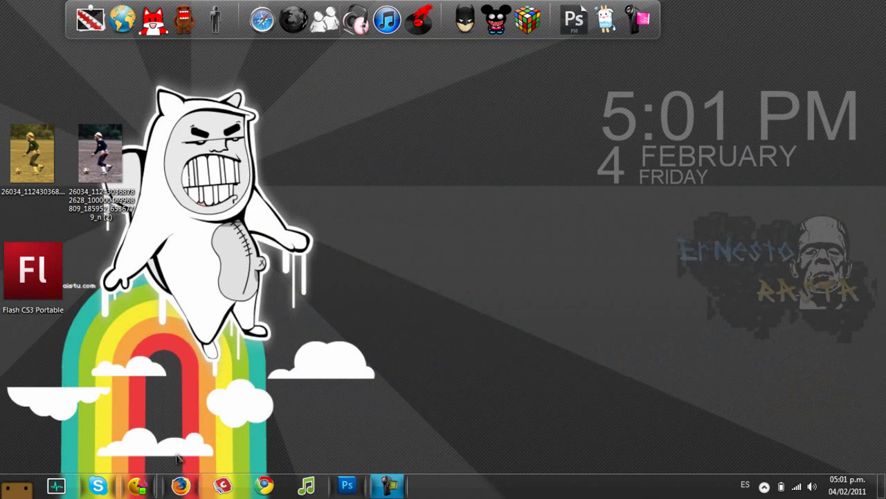
- Switch to Firefox and look over the YouTube channel's videos, profile and subscribers, finishing on the YouTube home page before returning to the desktop
{"action": "left_click", "coordinate": [181, 485]}
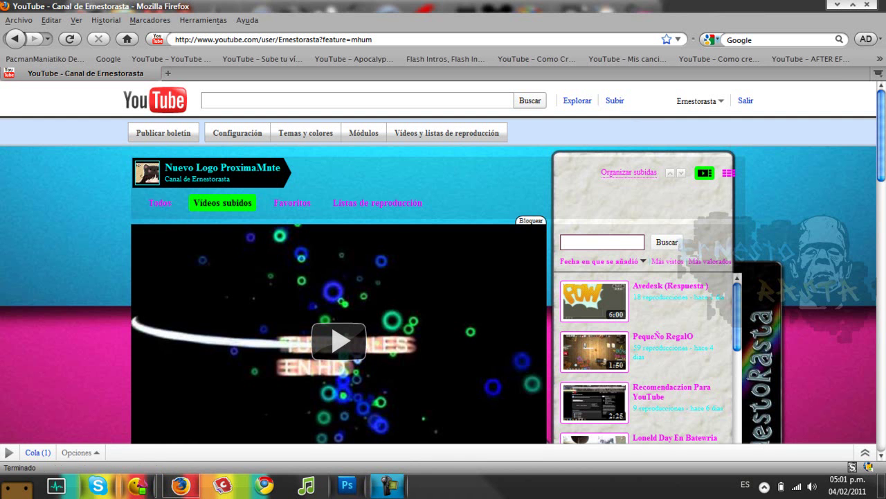
{"action": "left_click_drag", "start_coordinate": [883, 107], "coordinate": [882, 247]}
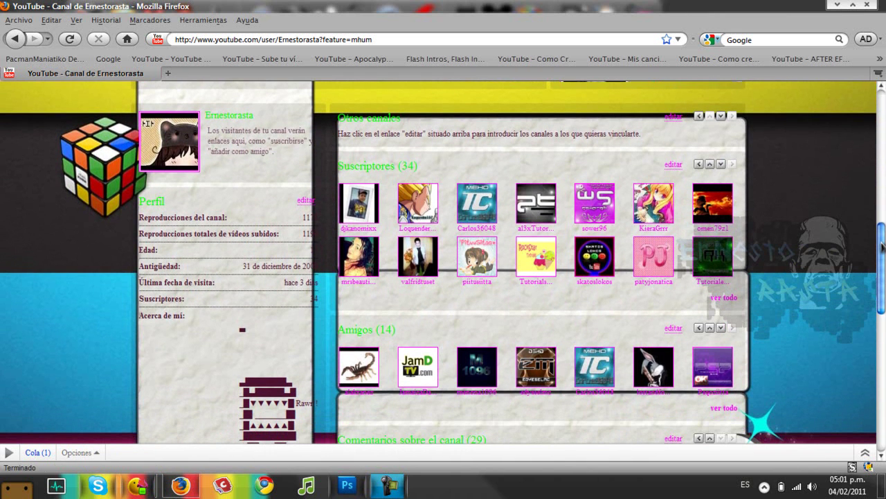
{"action": "mouse_move", "coordinate": [883, 247]}
{"action": "left_mouse_down"}
{"action": "mouse_move", "coordinate": [883, 313]}
{"action": "mouse_move", "coordinate": [883, 258]}
{"action": "left_mouse_up"}
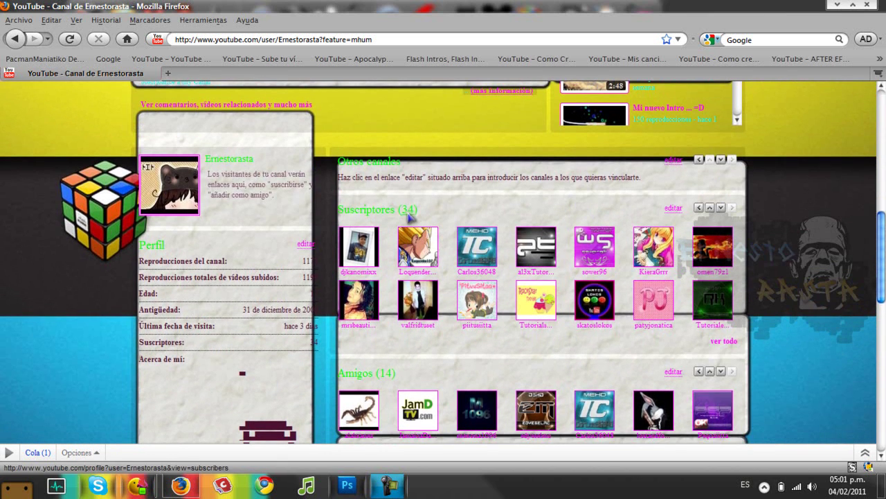
{"action": "scroll", "coordinate": [871, 168], "scroll_direction": "up", "scroll_amount": 10}
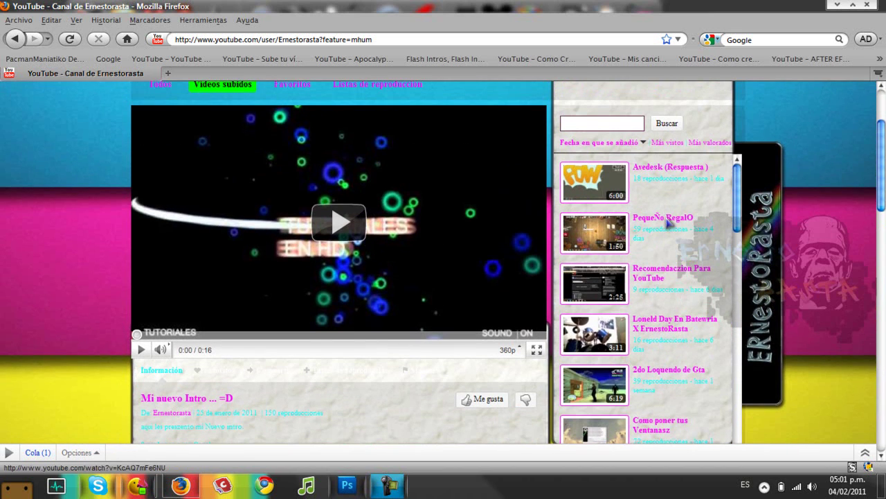
{"action": "left_click_drag", "start_coordinate": [883, 158], "coordinate": [883, 238]}
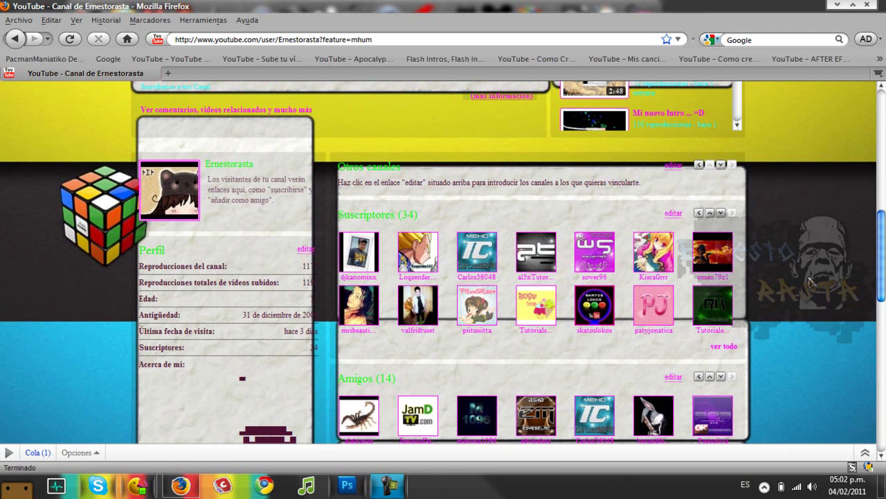
{"action": "left_click_drag", "start_coordinate": [881, 271], "coordinate": [882, 234]}
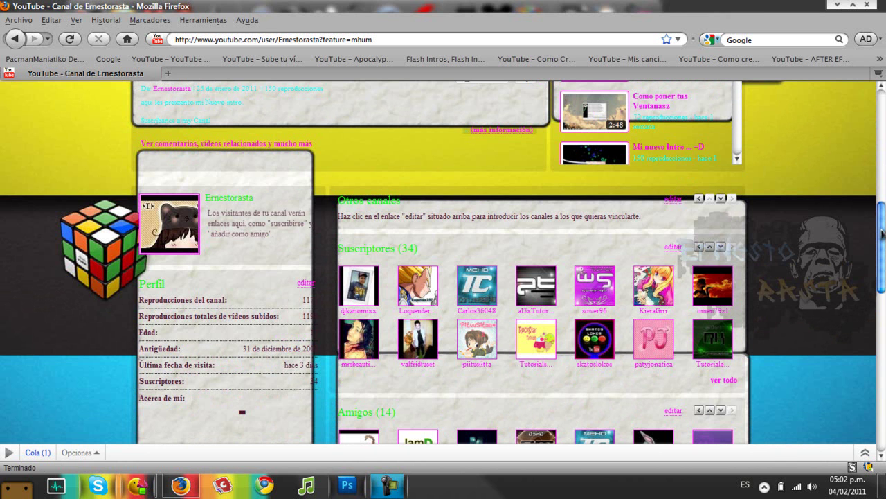
{"action": "left_click_drag", "start_coordinate": [882, 234], "coordinate": [875, 92]}
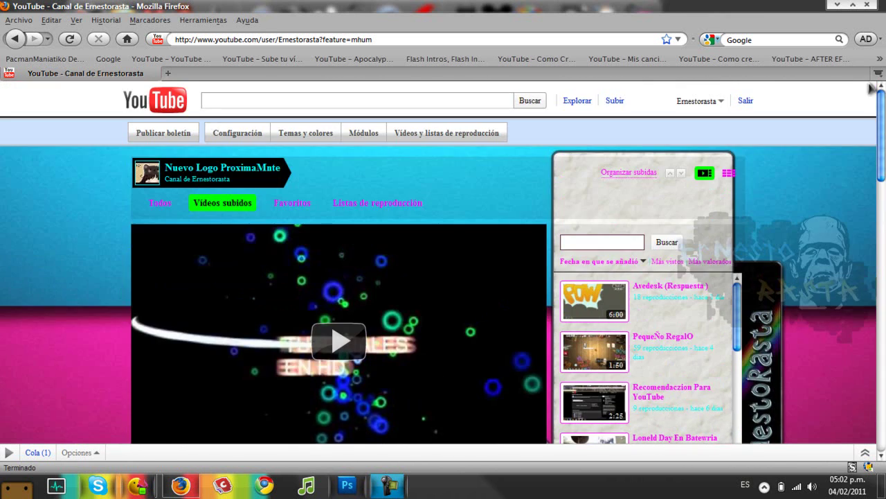
{"action": "left_click", "coordinate": [176, 100]}
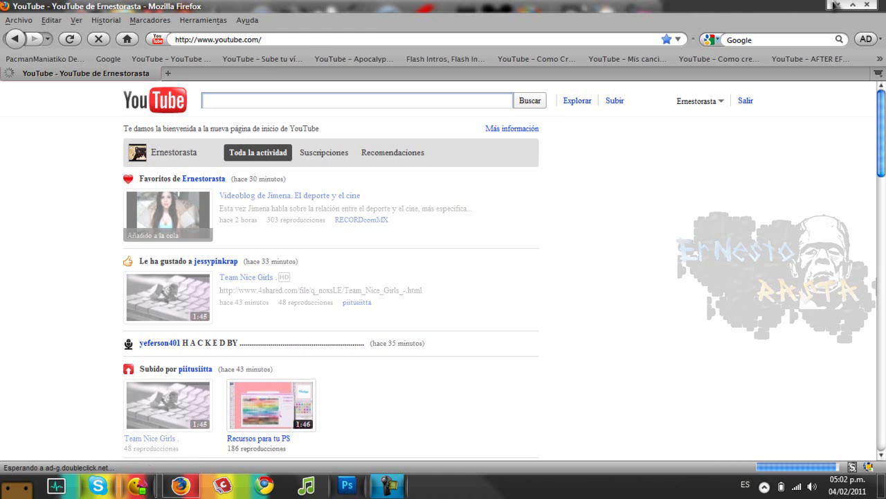
{"action": "left_click", "coordinate": [835, 5]}
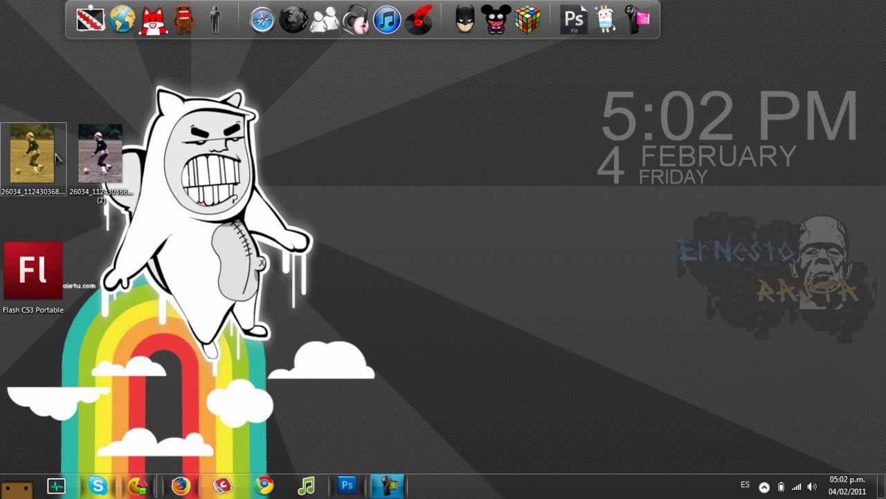
- Move the two footballer photo files to the upper middle of the desktop, side by side
{"action": "left_click_drag", "start_coordinate": [134, 130], "coordinate": [563, 129]}
{"action": "left_click_drag", "start_coordinate": [27, 165], "coordinate": [429, 161]}
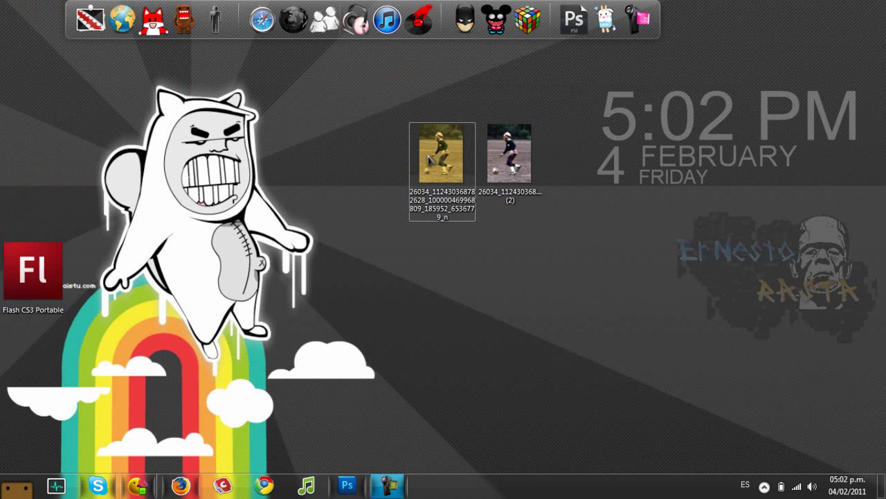
- Compare the natural-colour and yellow-tinted footballer photos by alternating between them in Windows Photo Viewer, and close the viewer
{"action": "double_click", "coordinate": [502, 161]}
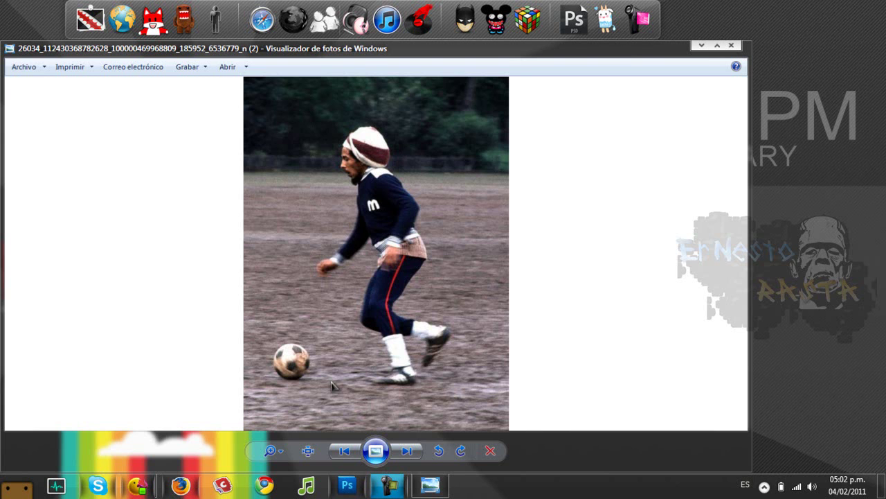
{"action": "key", "text": "Left"}
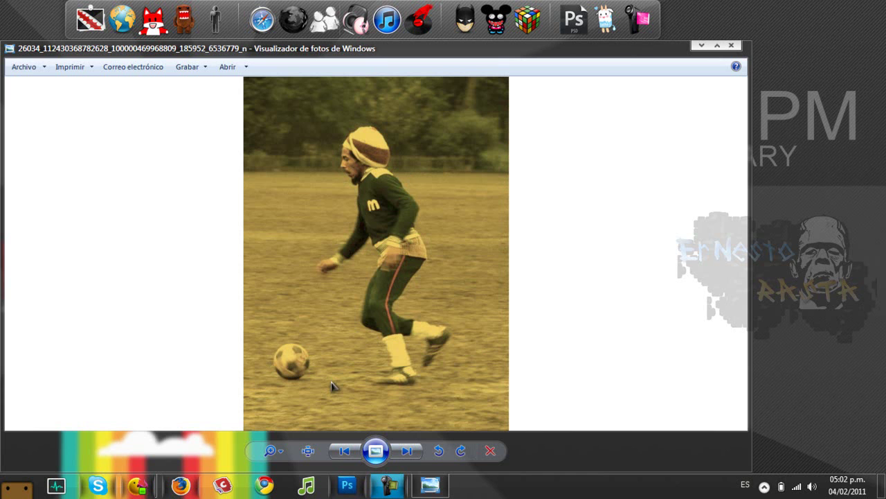
{"action": "key", "text": "Right"}
{"action": "key", "text": "Left"}
{"action": "key", "text": "Right"}
{"action": "key", "text": "Left"}
{"action": "key", "text": "Right"}
{"action": "key", "text": "Left"}
{"action": "key", "text": "Right"}
{"action": "key", "text": "Left"}
{"action": "key", "text": "Right"}
{"action": "key", "text": "Left"}
{"action": "key", "text": "Right"}
{"action": "key", "text": "Left"}
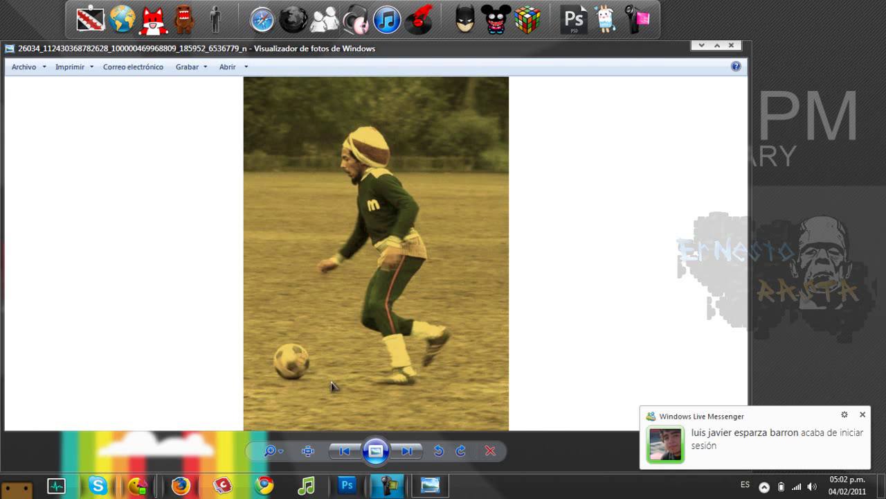
{"action": "key", "text": "Right"}
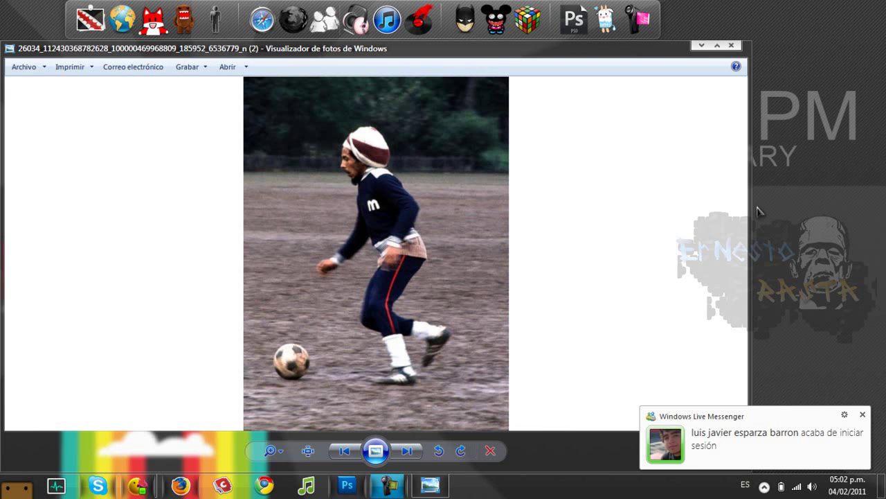
{"action": "left_click", "coordinate": [862, 414]}
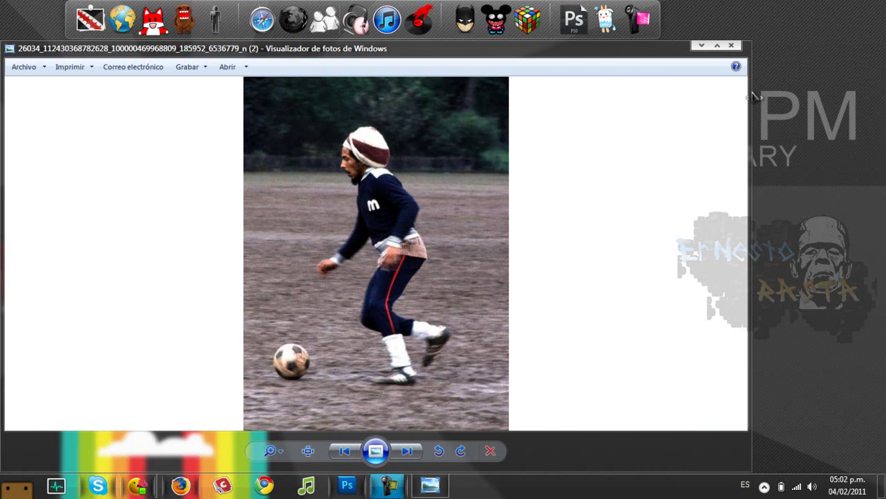
{"action": "left_click", "coordinate": [731, 45]}
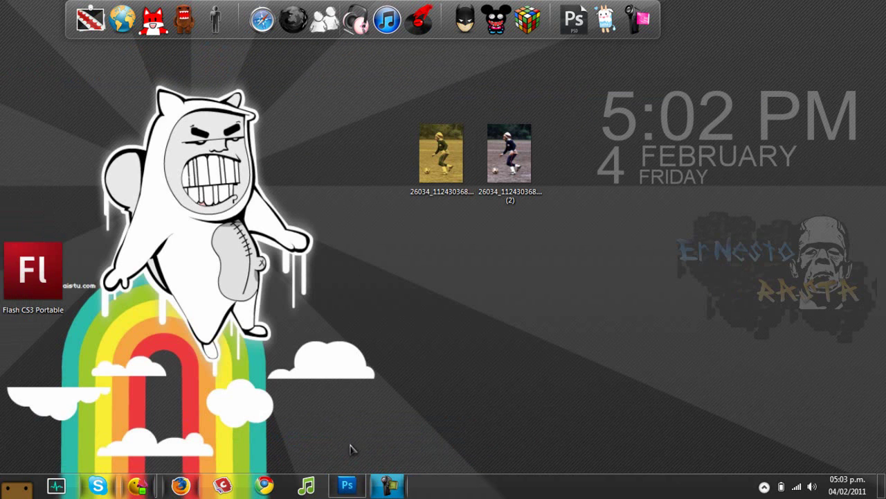
- Switch to Photoshop
{"action": "left_click", "coordinate": [346, 484]}
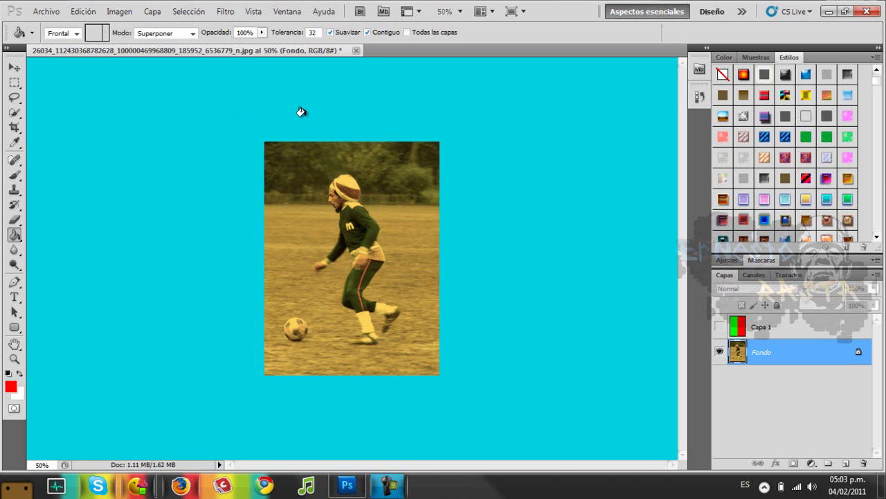
{"action": "left_click", "coordinate": [45, 12]}
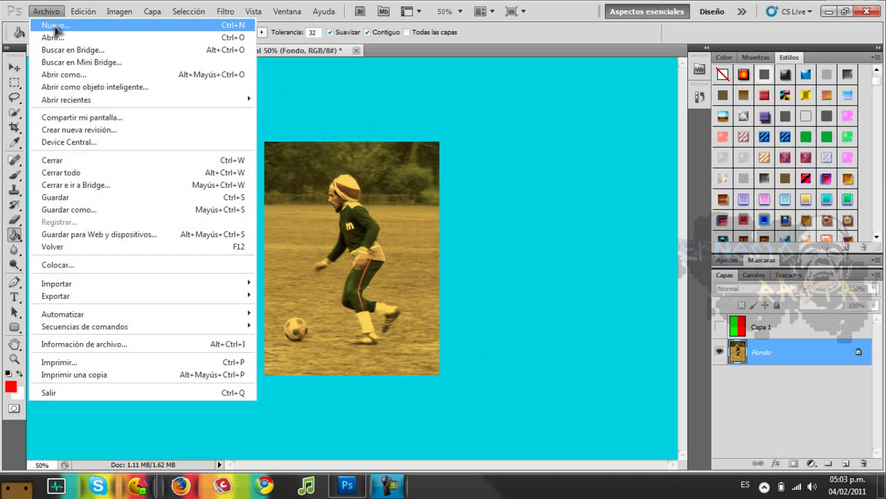
{"action": "left_click", "coordinate": [52, 25]}
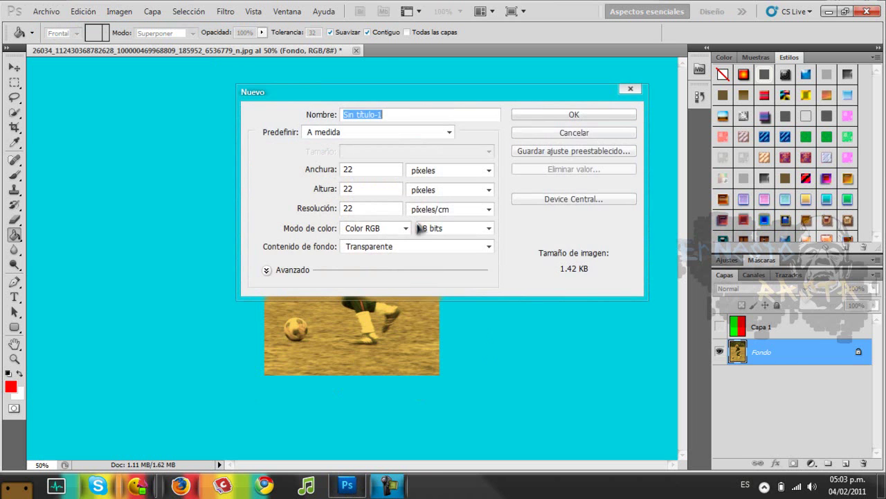
{"action": "left_click", "coordinate": [562, 119]}
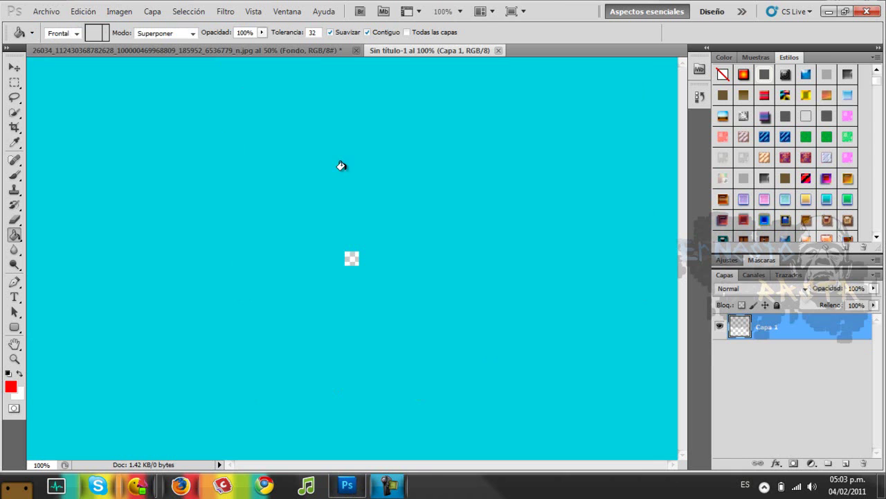
{"action": "left_click", "coordinate": [31, 33]}
{"action": "left_click", "coordinate": [198, 68]}
{"action": "left_click", "coordinate": [45, 11]}
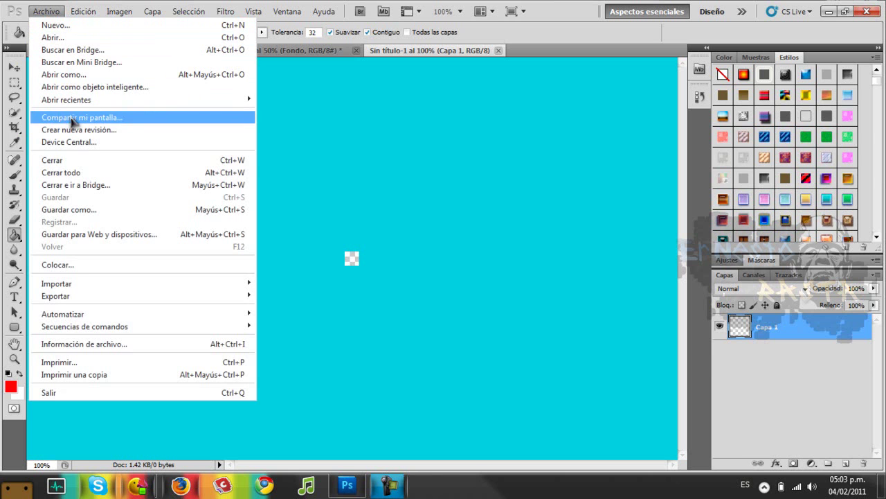
{"action": "left_click", "coordinate": [76, 163]}
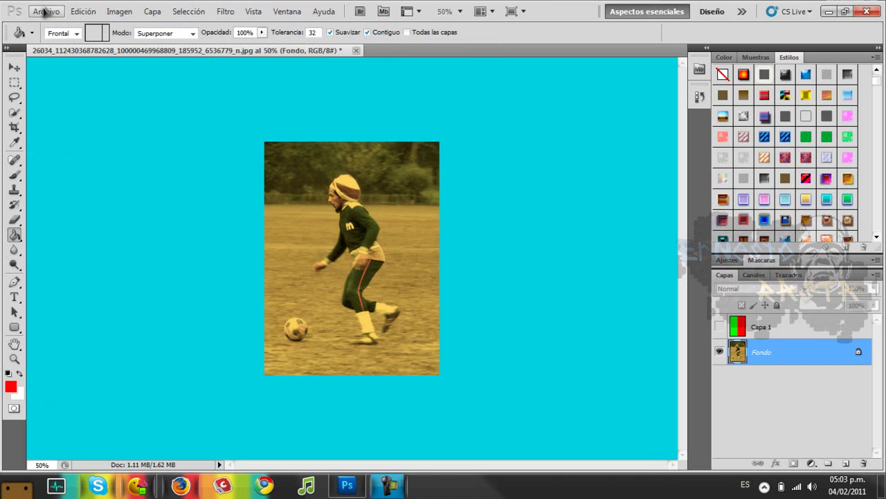
- Close all open documents without saving the changes to the yellow-tinted photo
{"action": "left_click", "coordinate": [46, 11]}
{"action": "left_click", "coordinate": [93, 173]}
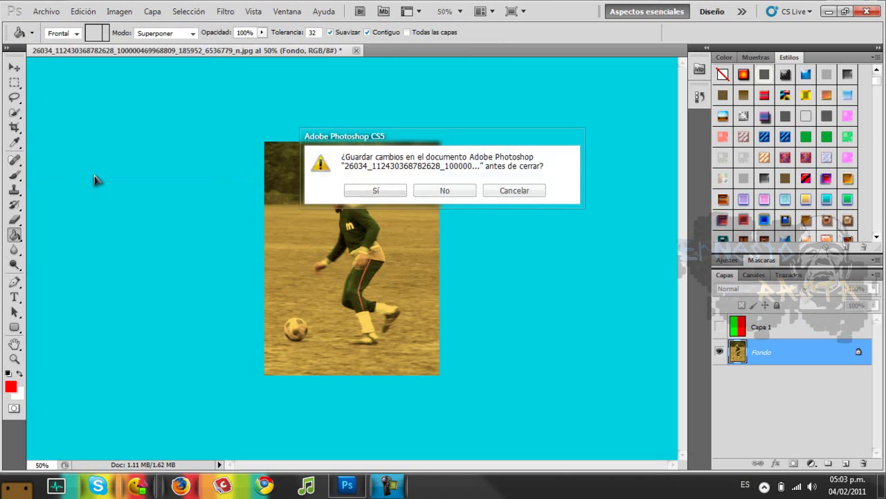
{"action": "left_click", "coordinate": [423, 192]}
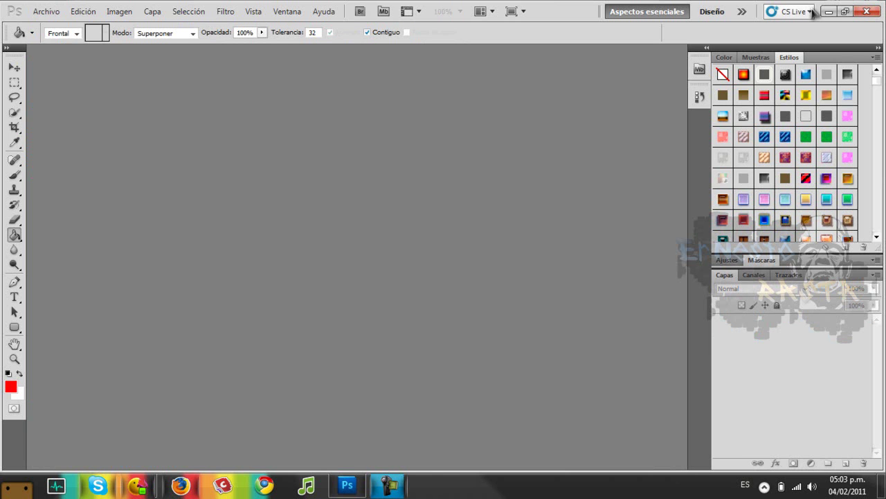
- Open the desktop's natural-colour footballer photo, marked (2), in Photoshop with the missing-profile option No modificar
{"action": "left_click", "coordinate": [828, 11]}
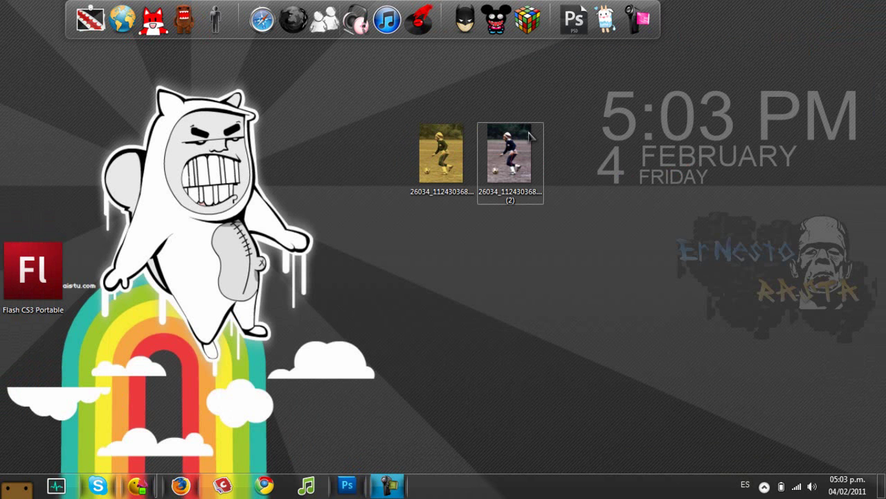
{"action": "left_click_drag", "start_coordinate": [510, 156], "coordinate": [335, 223]}
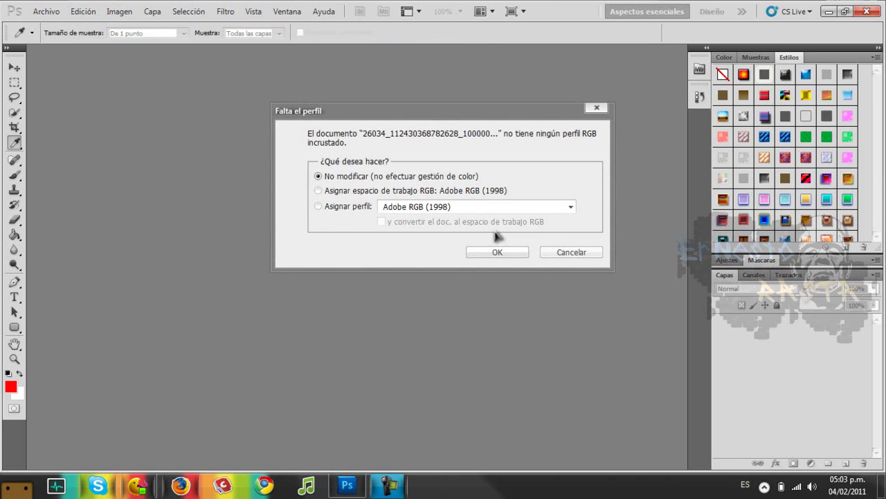
{"action": "left_click", "coordinate": [501, 254]}
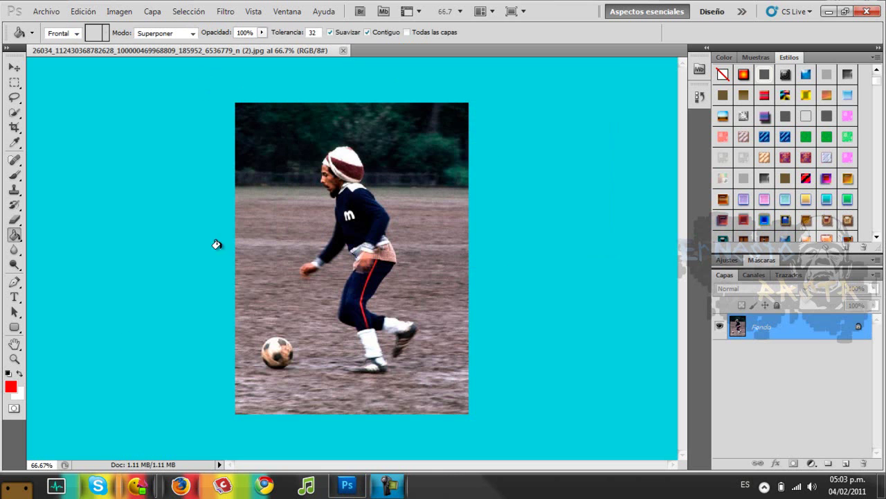
- Add a new layer above Fondo and make a rectangular selection over the left half of the photo
{"action": "left_click", "coordinate": [847, 463]}
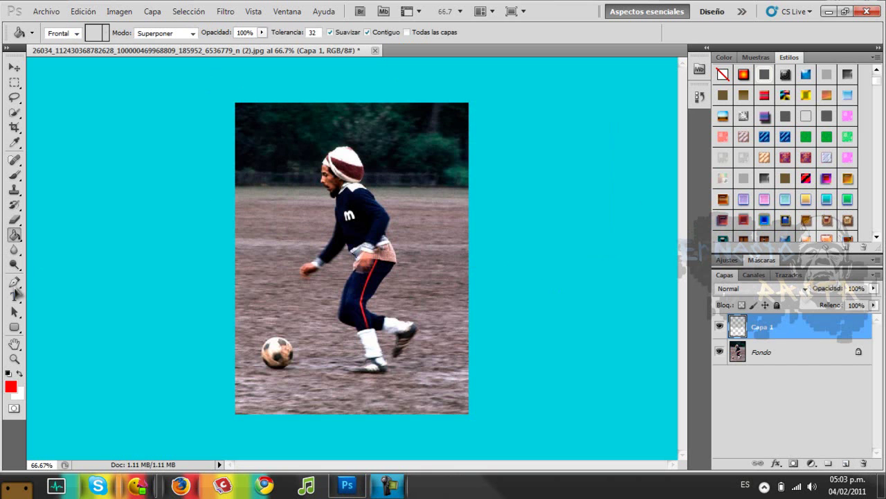
{"action": "left_click", "coordinate": [15, 84]}
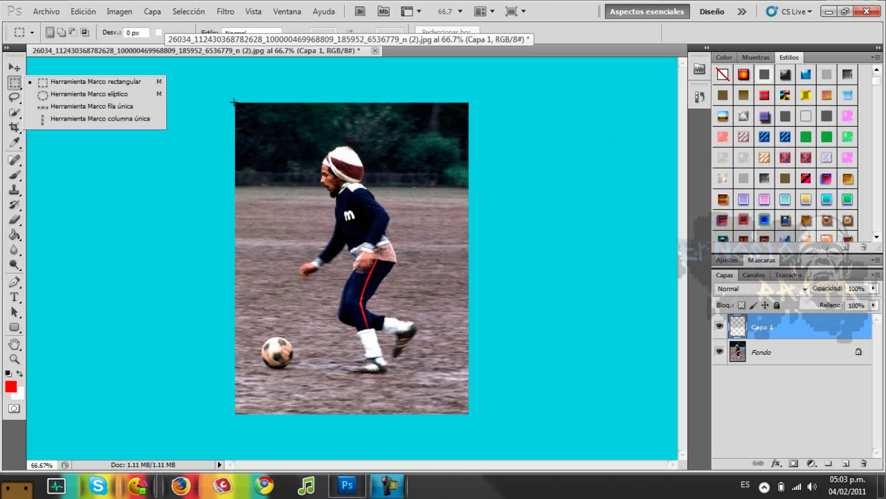
{"action": "left_click_drag", "start_coordinate": [234, 103], "coordinate": [303, 247]}
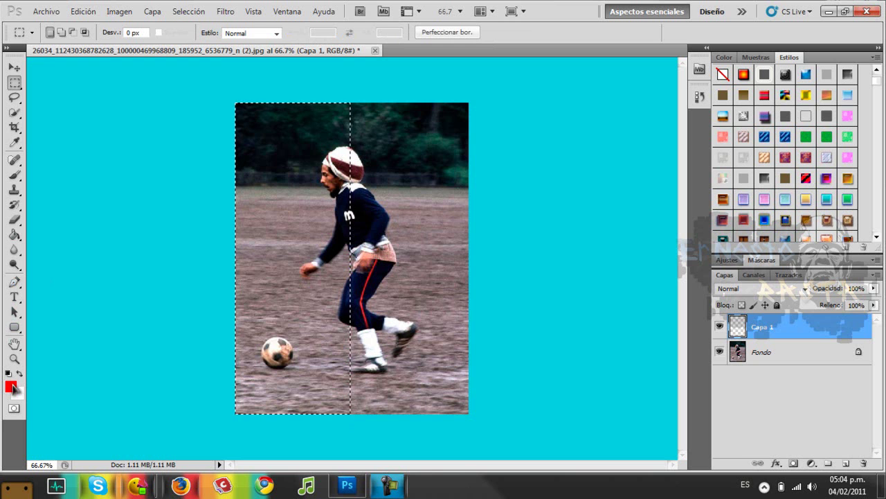
- Fill the selected left half of the new layer with red using the Paint Bucket
{"action": "left_click", "coordinate": [14, 235]}
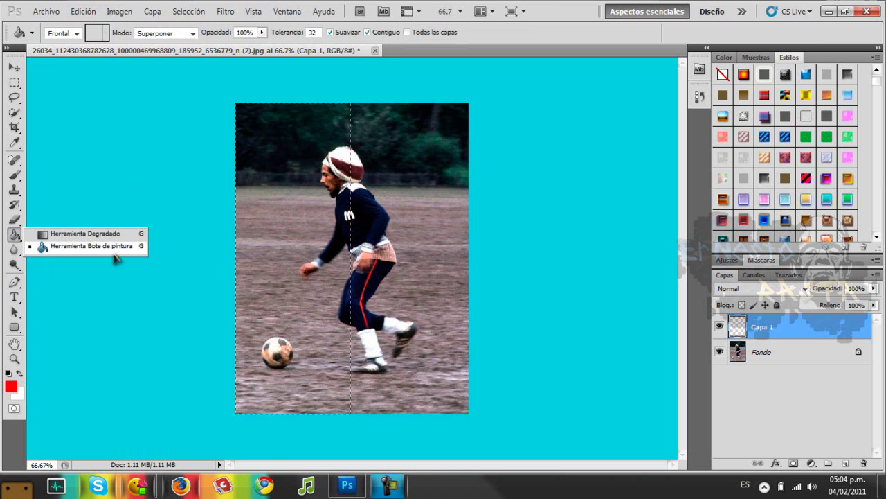
{"action": "left_click", "coordinate": [305, 185]}
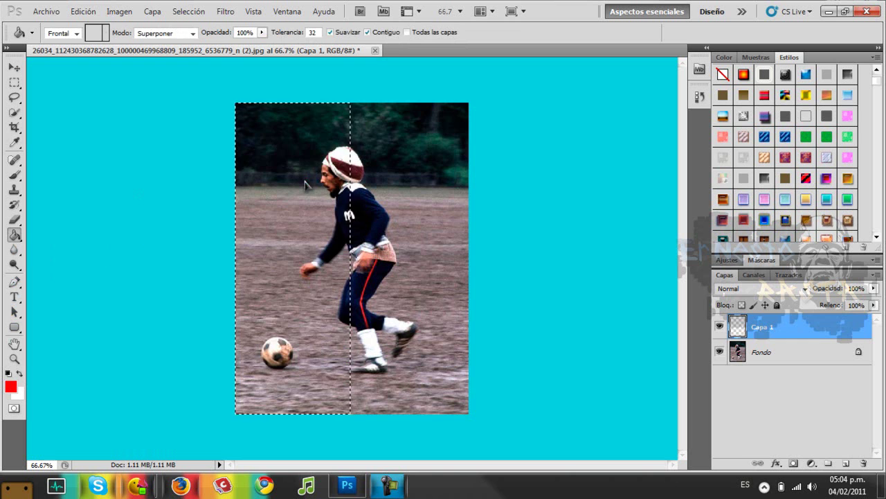
{"action": "left_click", "coordinate": [306, 184]}
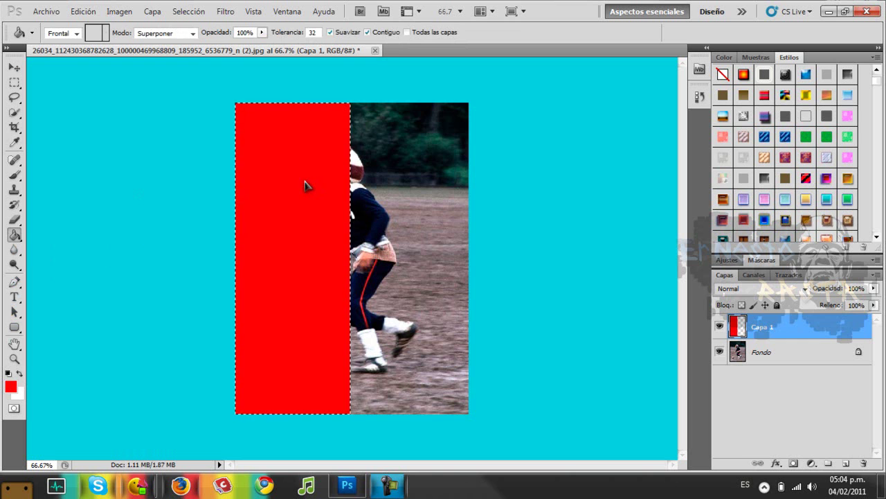
- Invert the selection, fill the right half of Capa 1 with bright green (17ff05), and deselect
{"action": "left_click", "coordinate": [186, 12]}
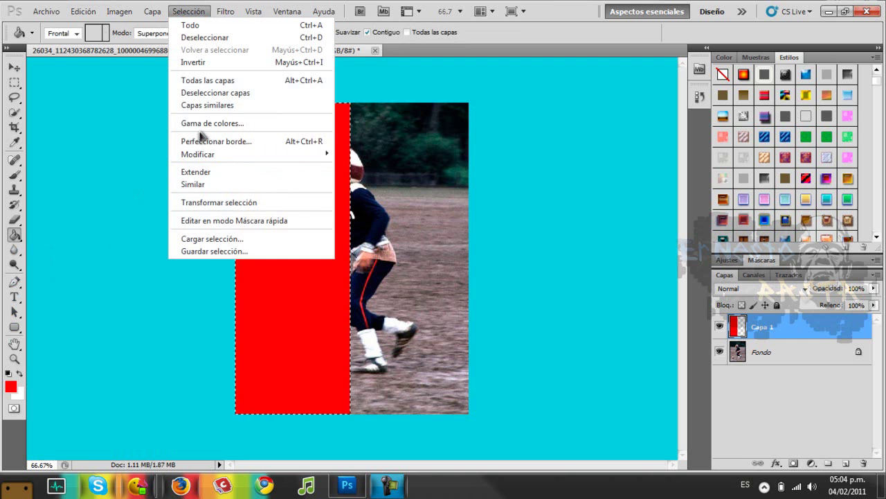
{"action": "left_click", "coordinate": [200, 63]}
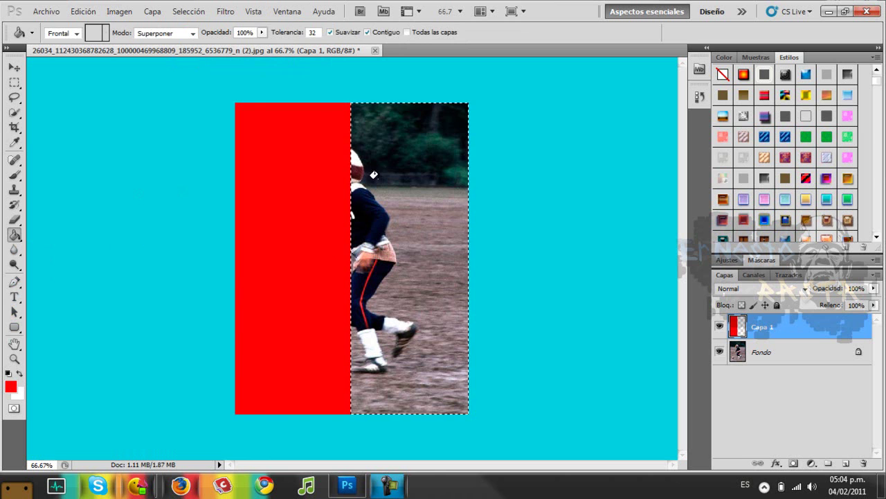
{"action": "left_click", "coordinate": [11, 387]}
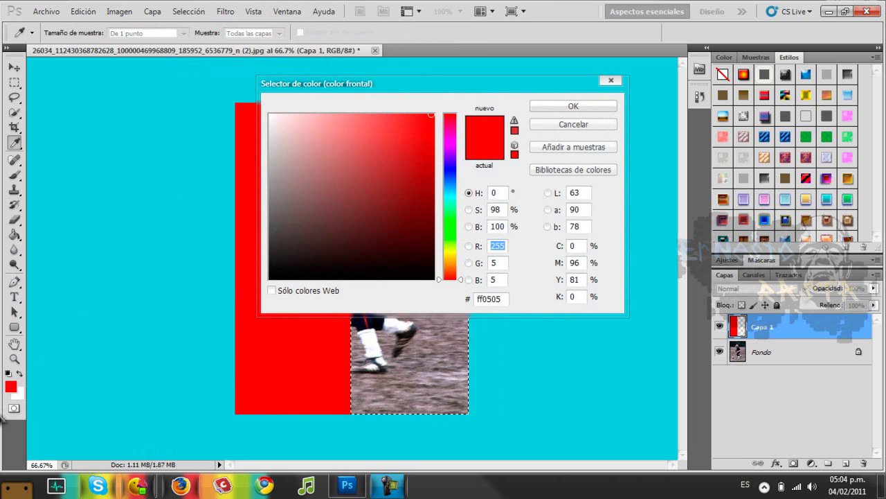
{"action": "left_click", "coordinate": [450, 226]}
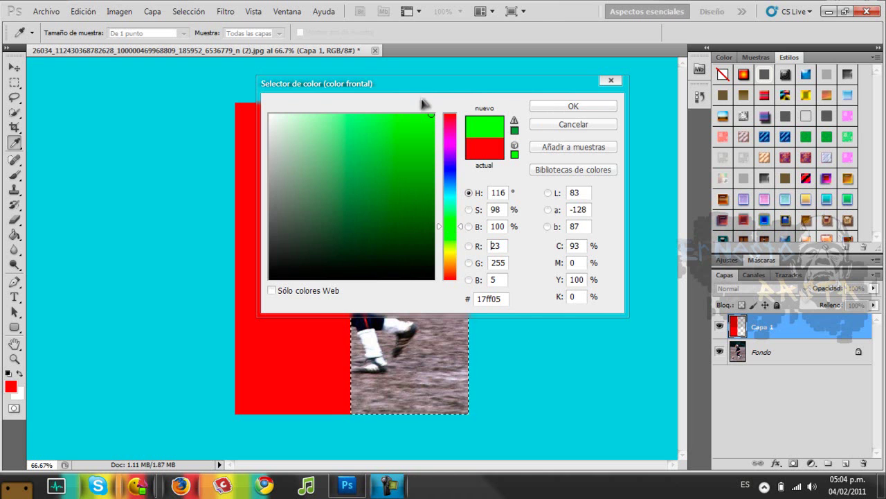
{"action": "left_click", "coordinate": [572, 106]}
{"action": "key", "text": "g"}
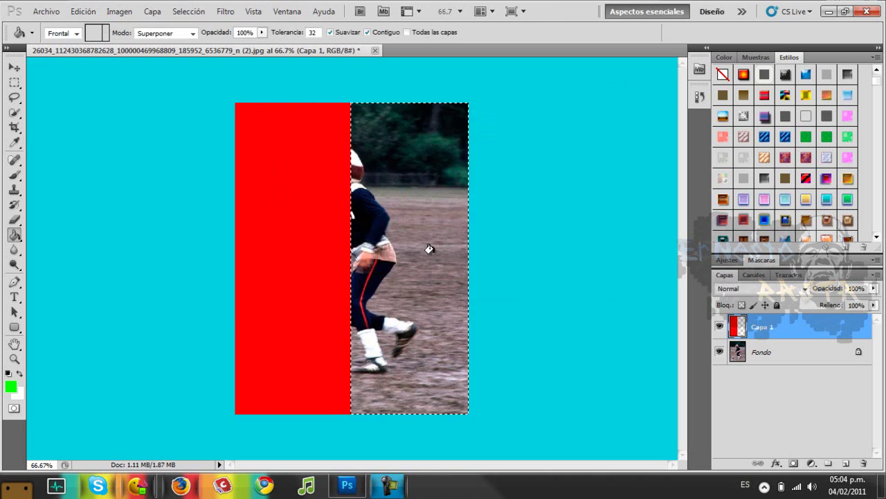
{"action": "left_click", "coordinate": [413, 277]}
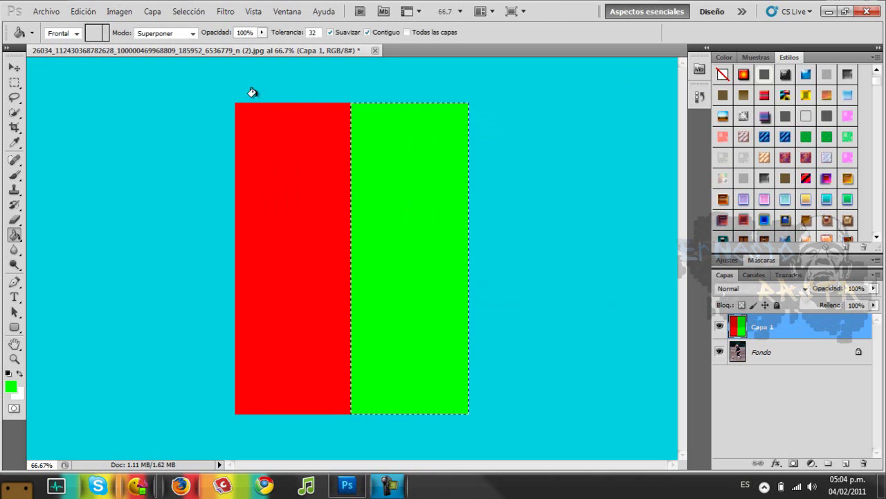
{"action": "left_click", "coordinate": [188, 11]}
{"action": "left_click", "coordinate": [199, 38]}
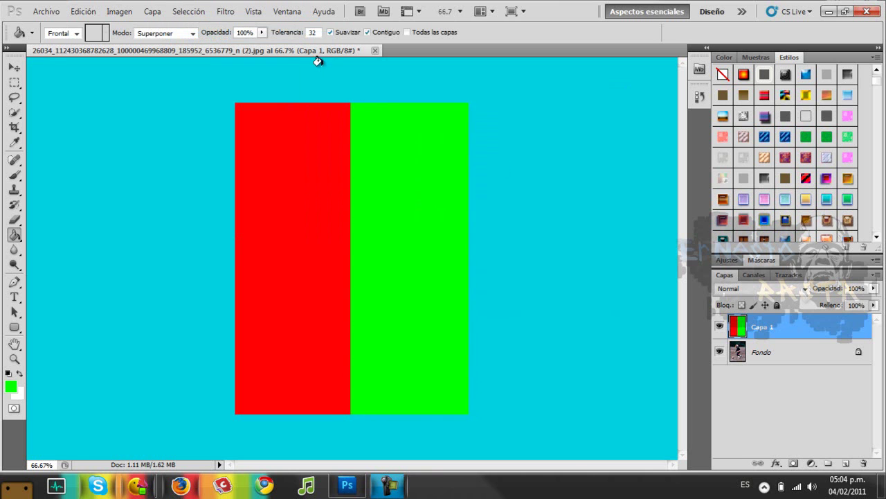
- Hide Capa 1 and start Igualar color on Fondo, with the open (2) photo as Origen and Capa 1 as the source layer
{"action": "left_click", "coordinate": [720, 328]}
{"action": "left_click", "coordinate": [759, 353]}
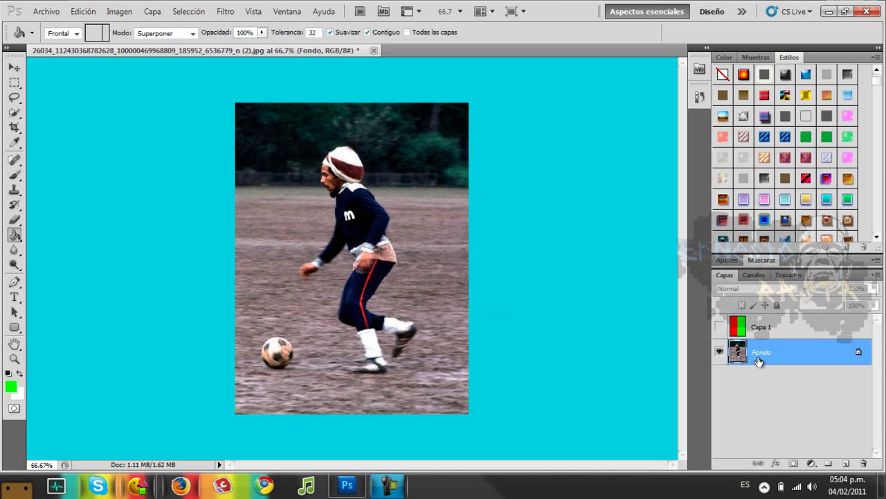
{"action": "left_click", "coordinate": [121, 12]}
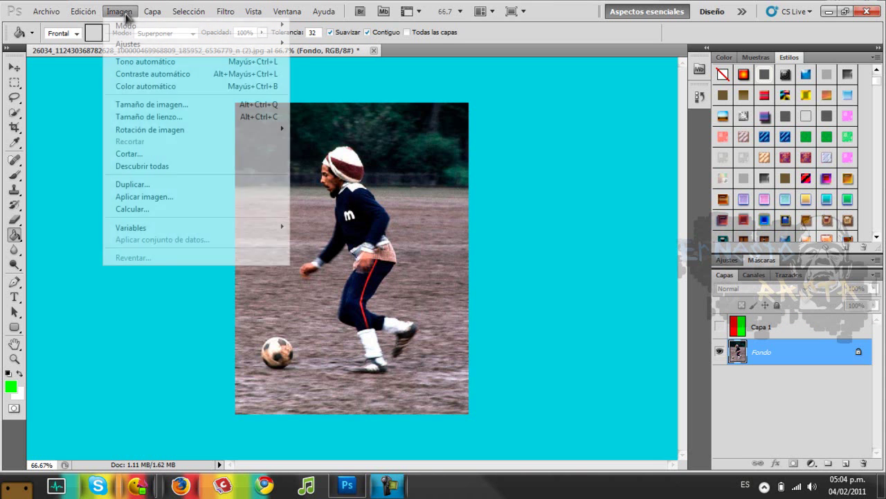
{"action": "mouse_move", "coordinate": [198, 45]}
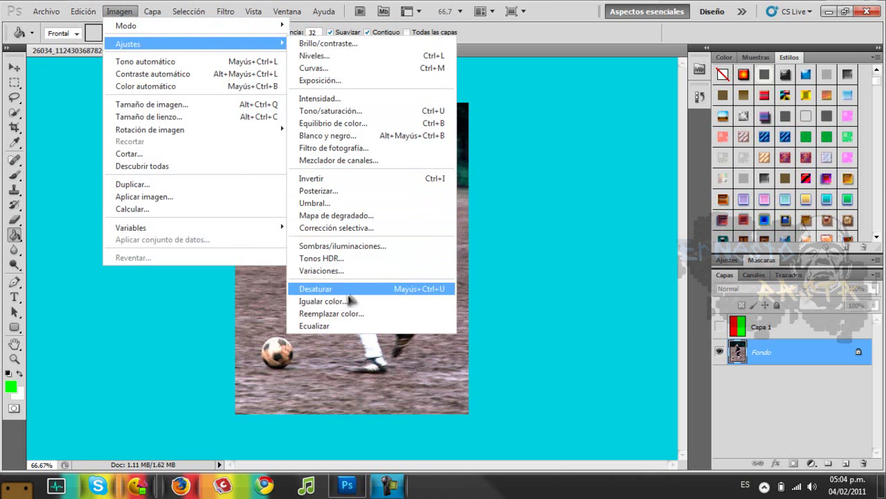
{"action": "left_click", "coordinate": [348, 301]}
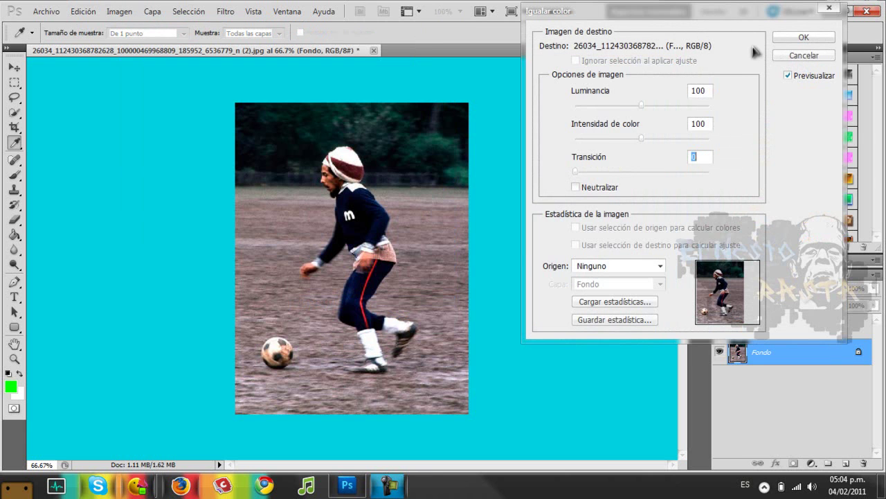
{"action": "left_click", "coordinate": [661, 267]}
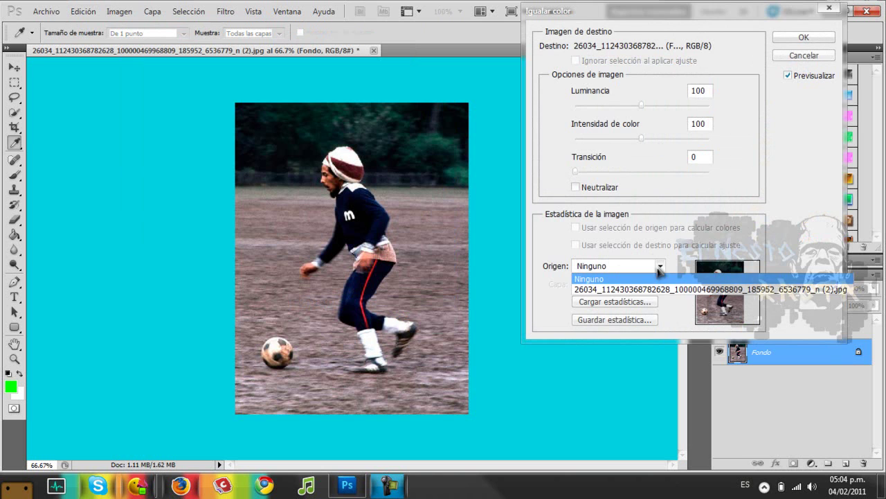
{"action": "left_click", "coordinate": [655, 289]}
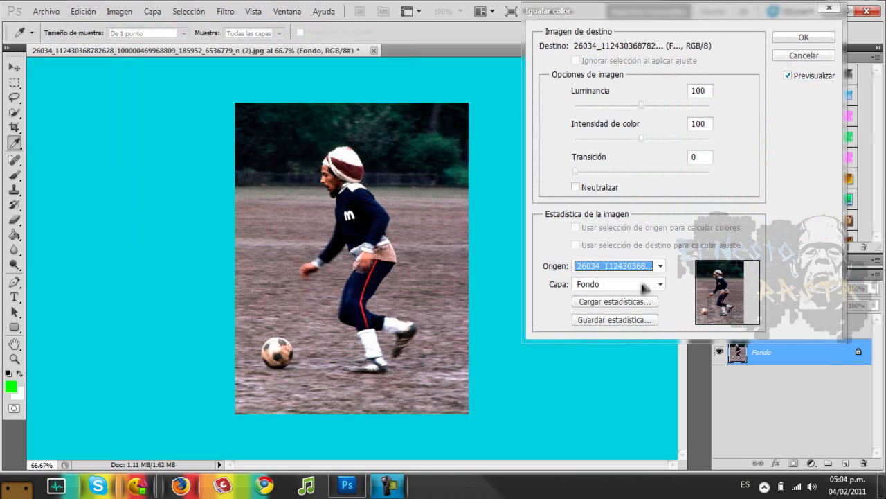
{"action": "left_click", "coordinate": [660, 285]}
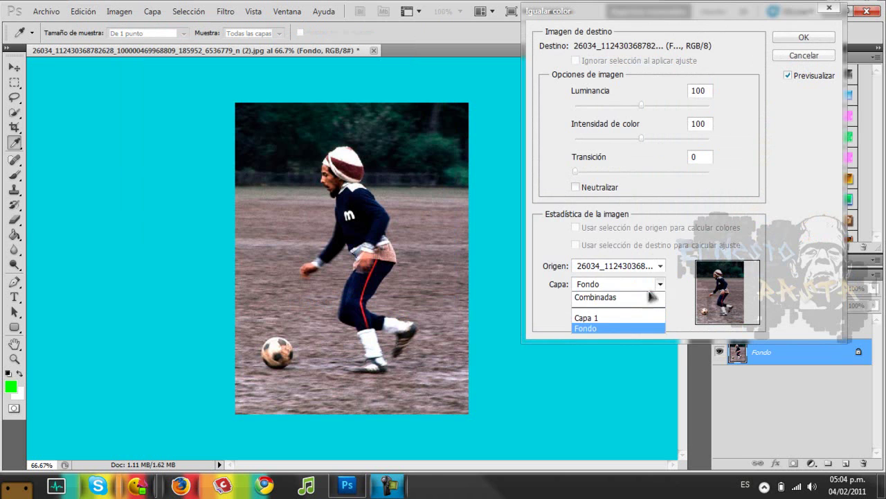
{"action": "left_click", "coordinate": [626, 319]}
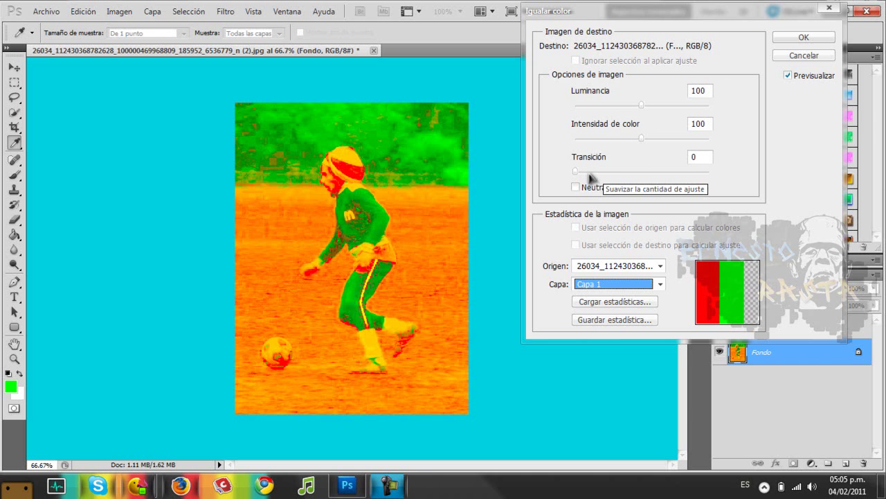
- Set Transición to 20, Intensidad de color to 19 and Luminancia to 40 for the colour match
{"action": "left_click_drag", "start_coordinate": [591, 174], "coordinate": [603, 173]}
{"action": "left_click_drag", "start_coordinate": [602, 141], "coordinate": [587, 142]}
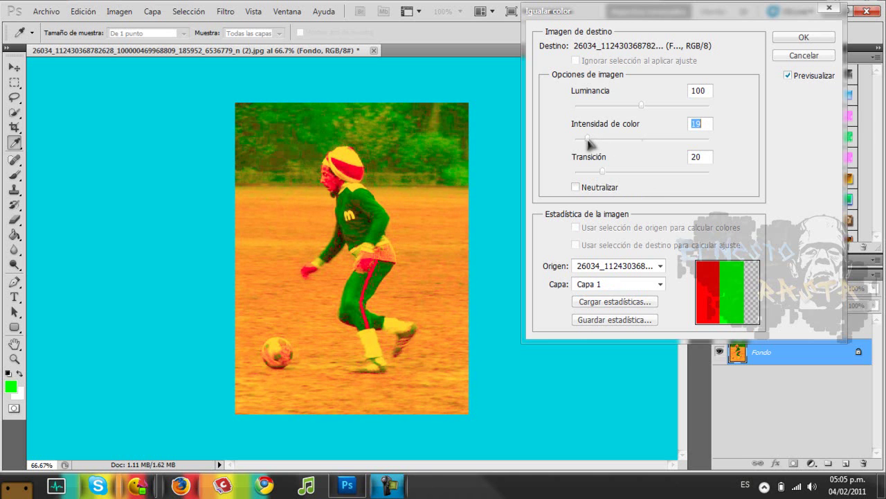
{"action": "mouse_move", "coordinate": [612, 111]}
{"action": "left_mouse_down"}
{"action": "mouse_move", "coordinate": [595, 115]}
{"action": "mouse_move", "coordinate": [607, 115]}
{"action": "left_mouse_up"}
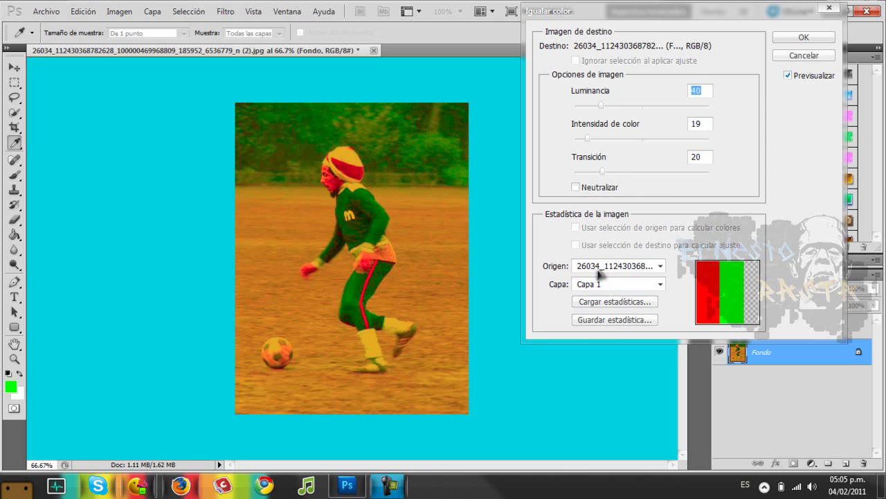
- Try a stronger colour match with Transición at 51 and Intensidad de color raised to 70
{"action": "left_click_drag", "start_coordinate": [612, 172], "coordinate": [637, 178]}
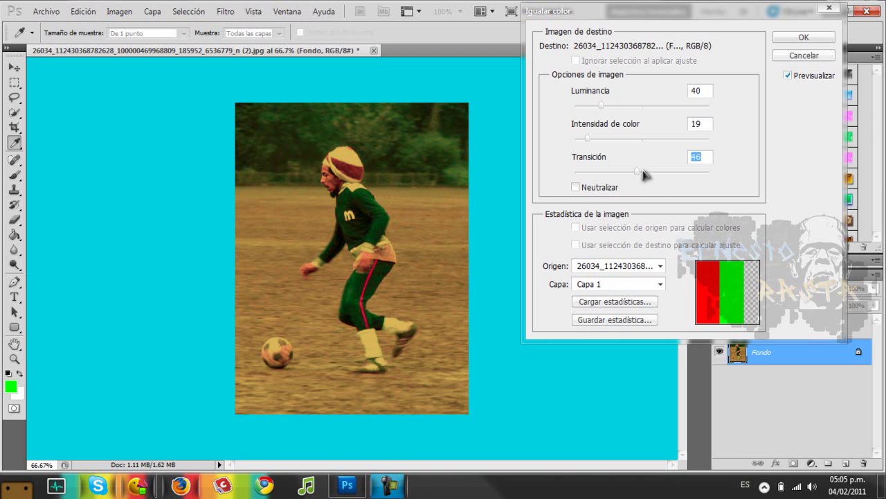
{"action": "left_click", "coordinate": [644, 172]}
{"action": "left_click_drag", "start_coordinate": [592, 136], "coordinate": [599, 143]}
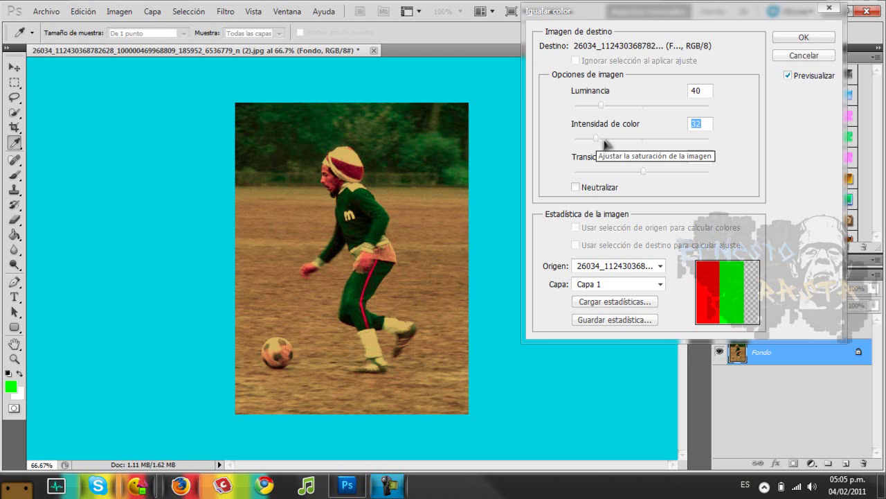
{"action": "left_click", "coordinate": [606, 139]}
{"action": "left_click_drag", "start_coordinate": [614, 138], "coordinate": [617, 140]}
{"action": "left_click", "coordinate": [622, 138]}
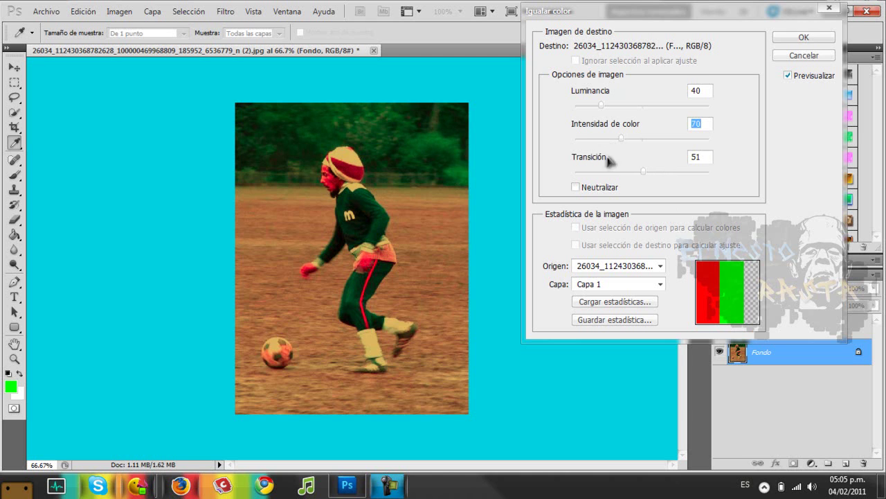
- Reduce Transición to 34 and Intensidad de color to a low, muted yellow level, and apply the colour match to Fondo
{"action": "left_click_drag", "start_coordinate": [610, 141], "coordinate": [602, 141]}
{"action": "left_click_drag", "start_coordinate": [651, 174], "coordinate": [635, 178]}
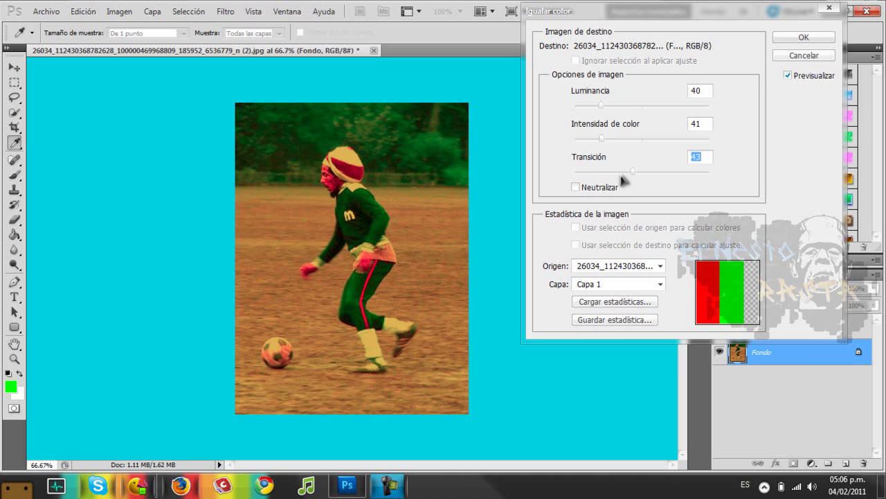
{"action": "left_click_drag", "start_coordinate": [601, 139], "coordinate": [581, 146]}
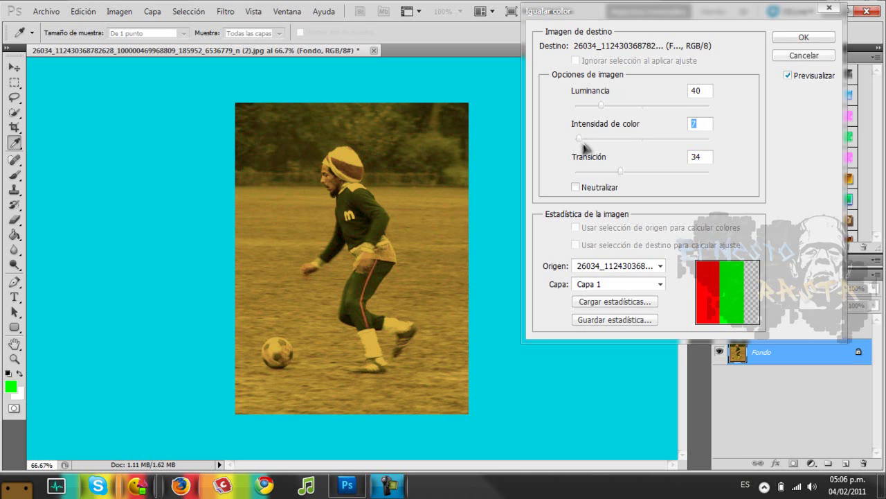
{"action": "left_click", "coordinate": [586, 140]}
{"action": "left_click_drag", "start_coordinate": [585, 142], "coordinate": [582, 144]}
{"action": "left_click", "coordinate": [796, 39]}
{"action": "key", "text": "g"}
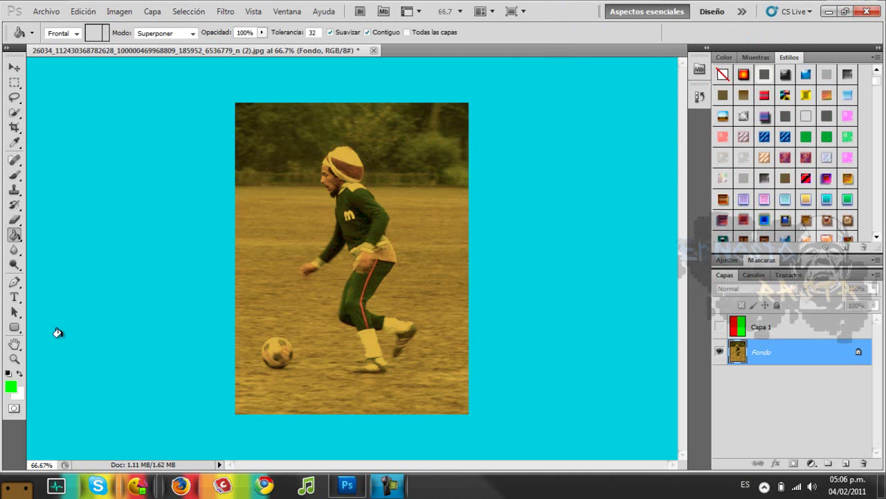
- Minimise Photoshop and view the desktop's yellow-tinted footballer photo in the Windows photo viewer for comparison
{"action": "double_click", "coordinate": [547, 11]}
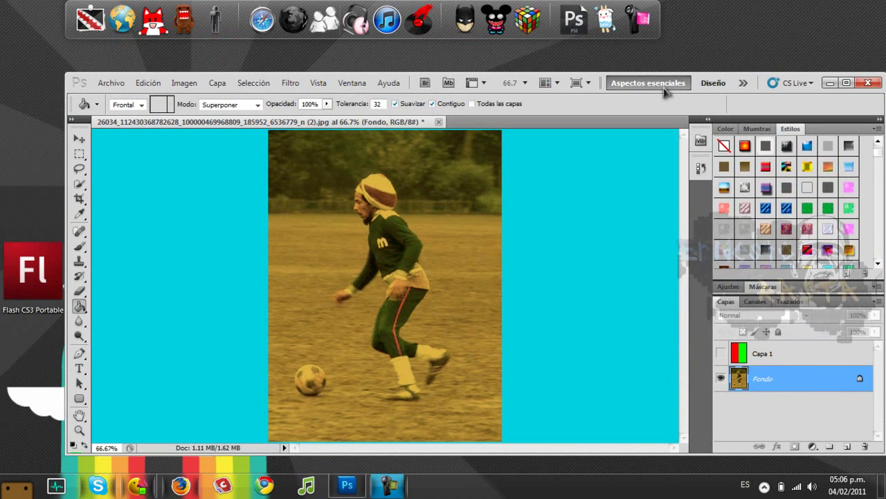
{"action": "left_click", "coordinate": [830, 83]}
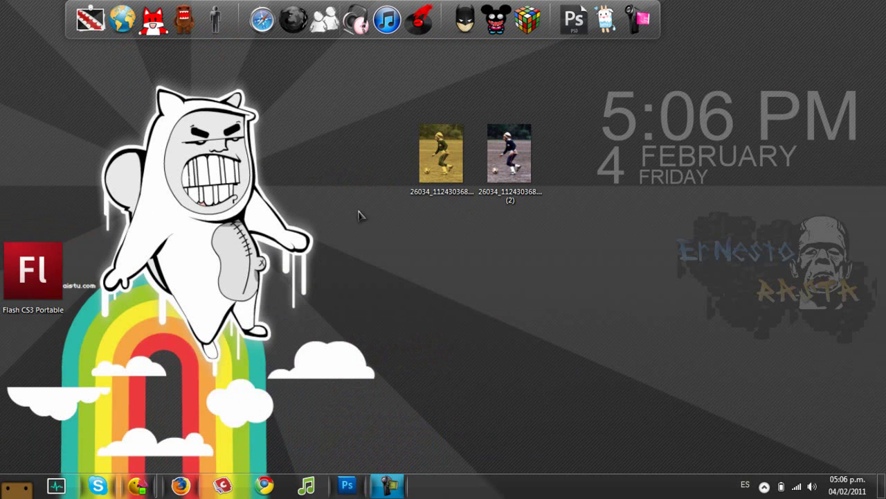
{"action": "double_click", "coordinate": [430, 162]}
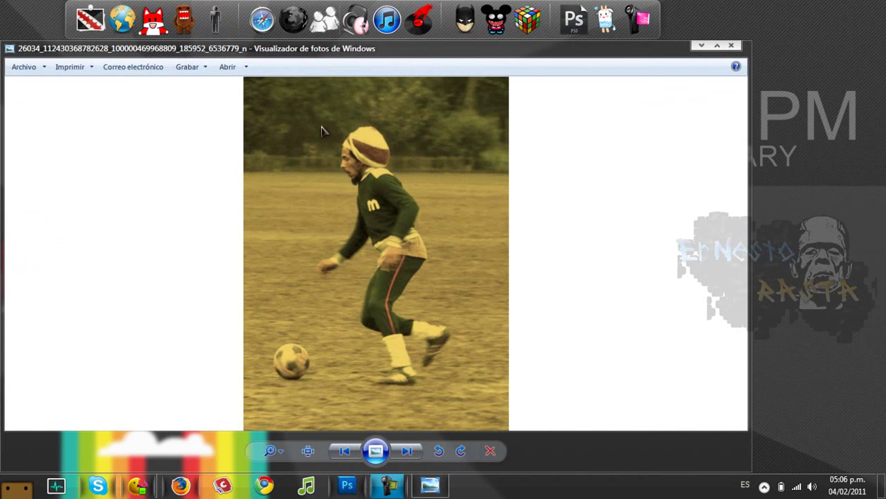
{"action": "left_click", "coordinate": [736, 46]}
{"action": "left_click_drag", "start_coordinate": [327, 86], "coordinate": [585, 219]}
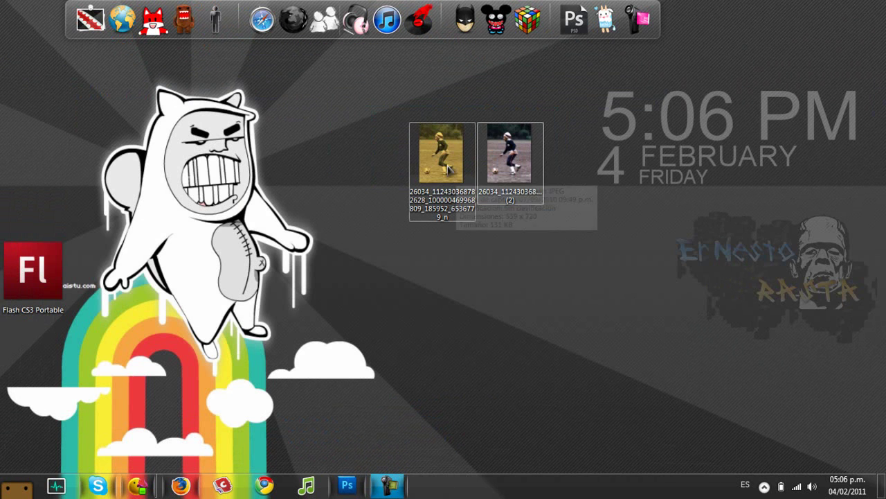
{"action": "double_click", "coordinate": [446, 166]}
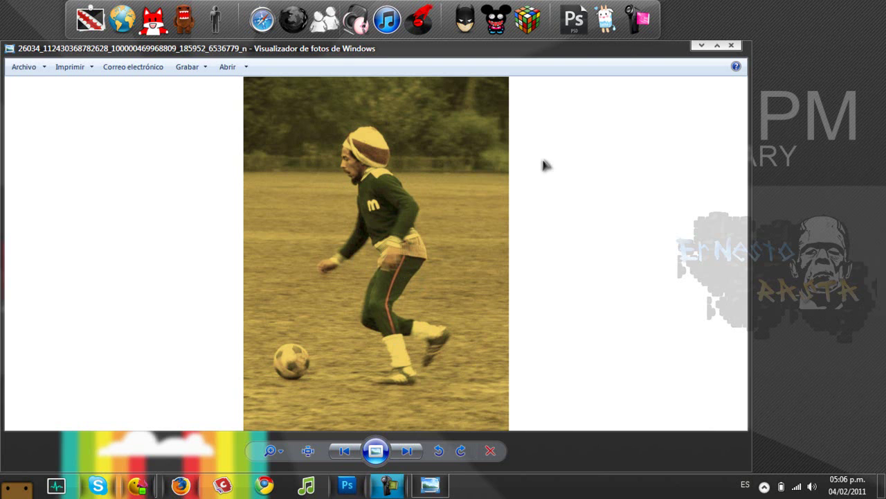
{"action": "left_click", "coordinate": [732, 45]}
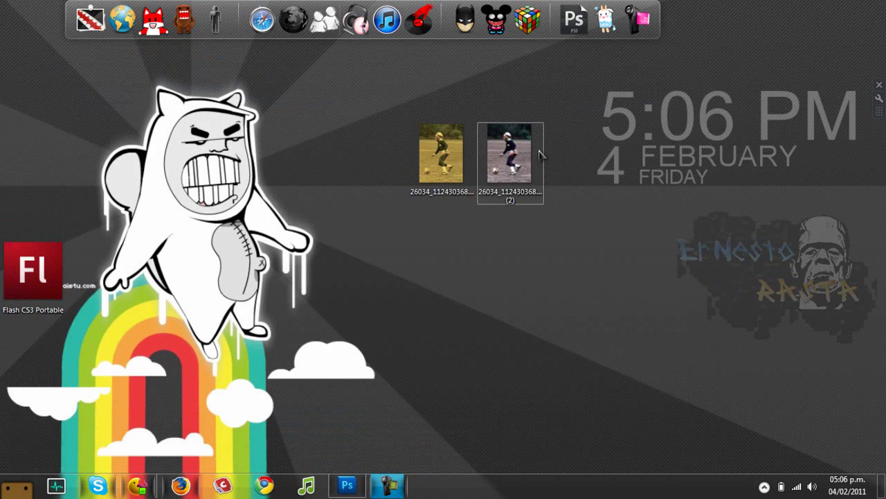
- Return to Photoshop and reopen Igualar color on Fondo with Transición 4, the (2) photo as Origen and Capa 1 as source layer
{"action": "left_click", "coordinate": [347, 485]}
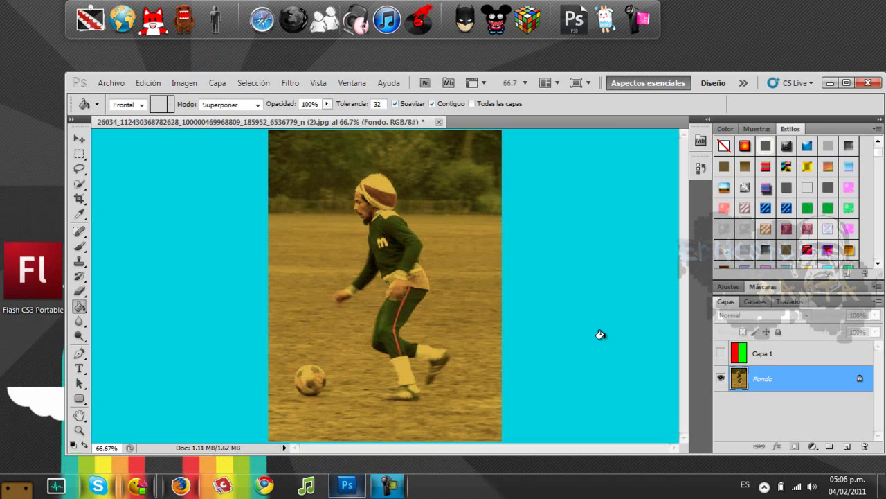
{"action": "left_click", "coordinate": [183, 86]}
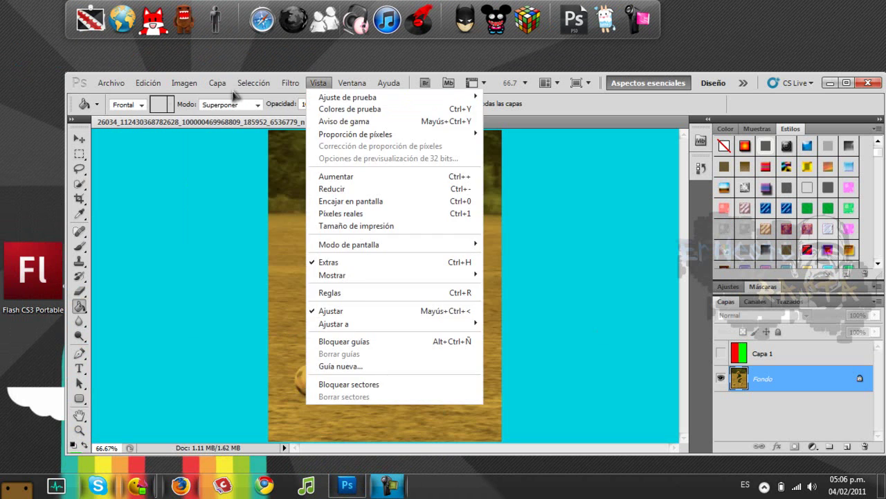
{"action": "mouse_move", "coordinate": [253, 115]}
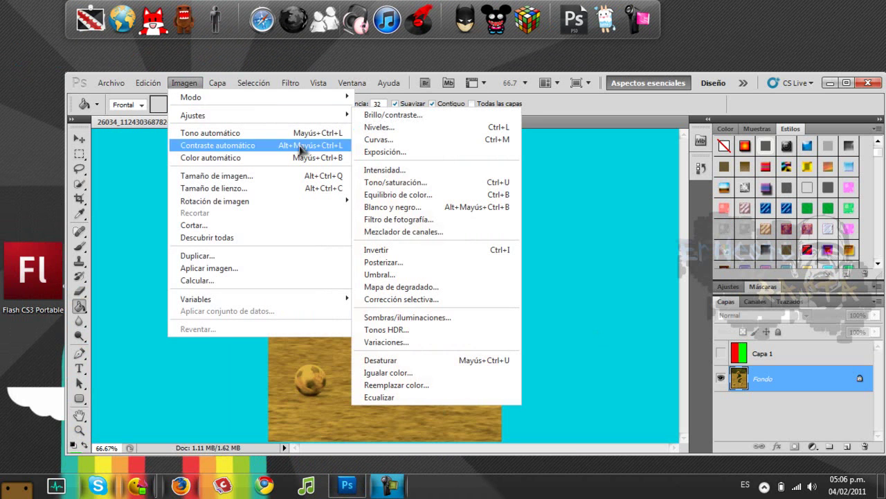
{"action": "left_click", "coordinate": [412, 373]}
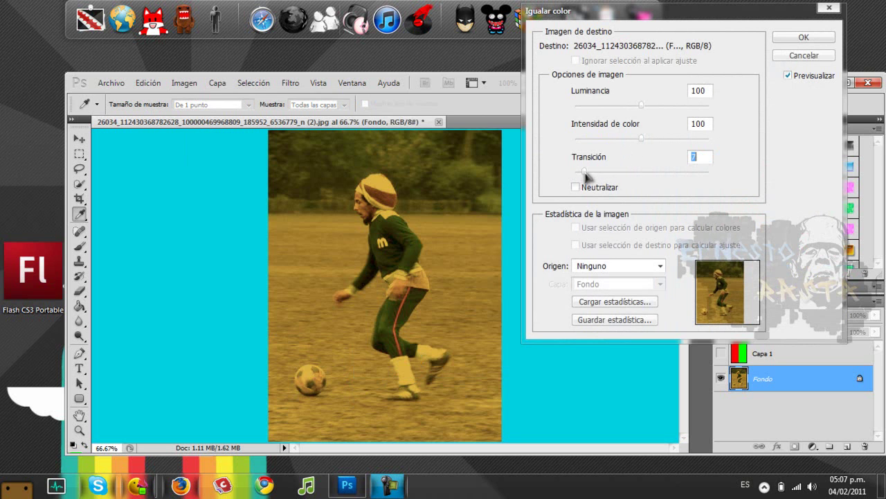
{"action": "left_click_drag", "start_coordinate": [587, 171], "coordinate": [581, 171]}
{"action": "left_click", "coordinate": [615, 268]}
{"action": "left_click", "coordinate": [615, 286]}
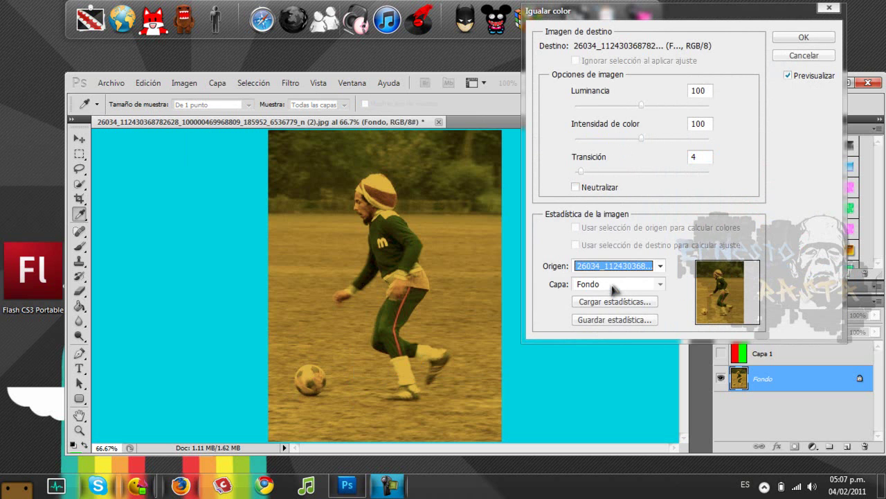
{"action": "left_click", "coordinate": [614, 285]}
{"action": "left_click", "coordinate": [607, 319]}
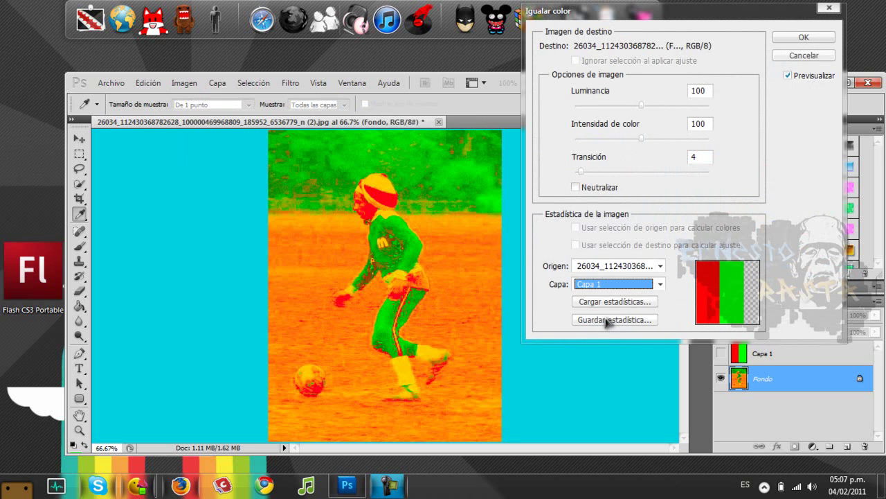
- Set the colour match to Transición 53, Intensidad de color 15 and Luminancia 46
{"action": "left_click", "coordinate": [601, 173]}
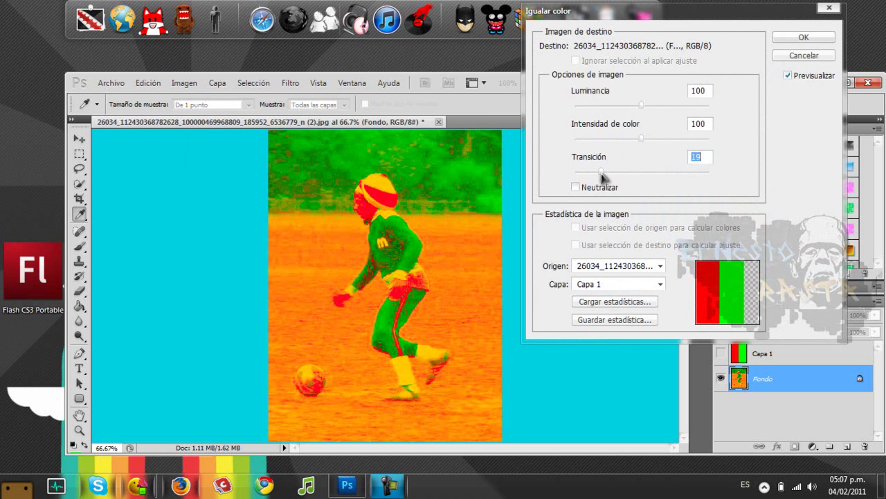
{"action": "left_click", "coordinate": [646, 171]}
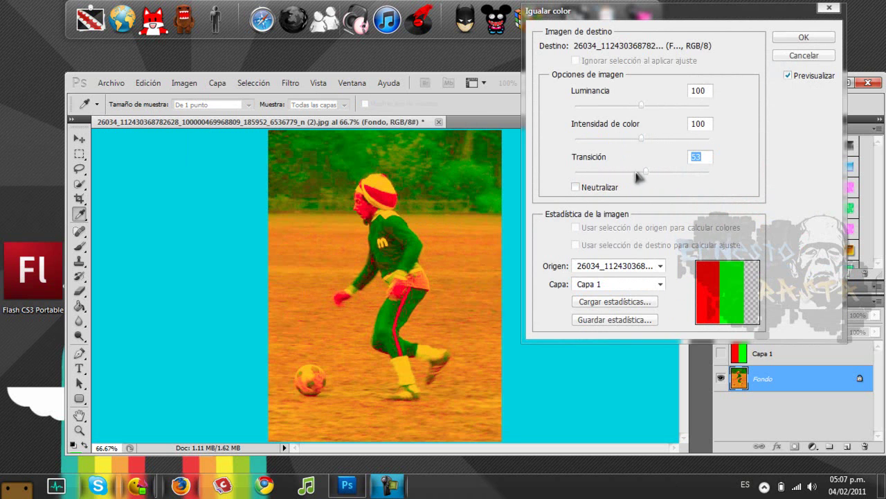
{"action": "left_click", "coordinate": [603, 139]}
{"action": "left_click_drag", "start_coordinate": [602, 140], "coordinate": [585, 142]}
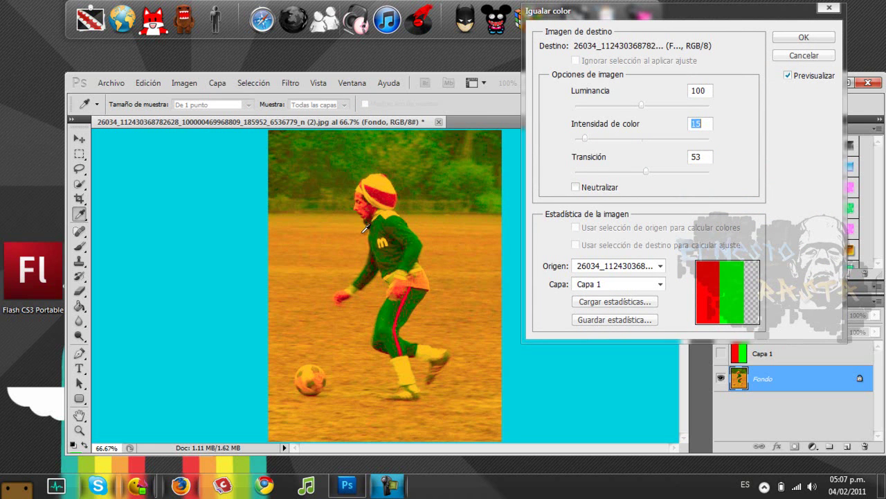
{"action": "left_click", "coordinate": [614, 107]}
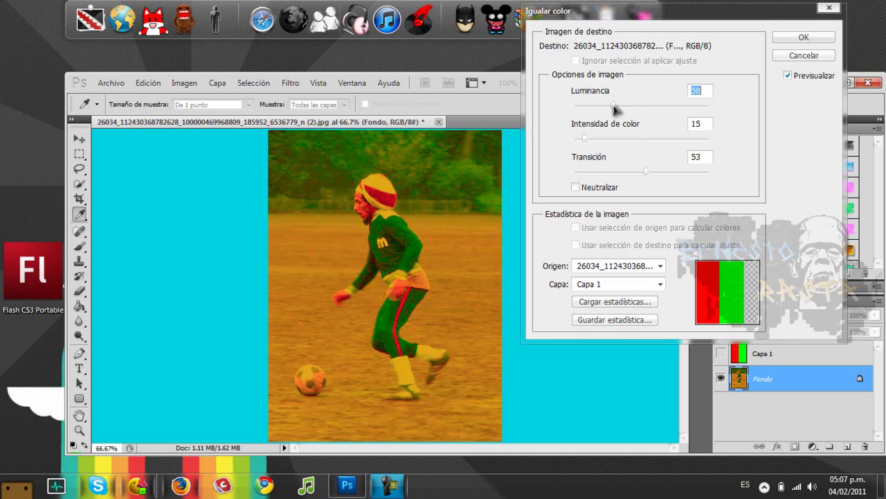
{"action": "left_click_drag", "start_coordinate": [608, 109], "coordinate": [605, 108]}
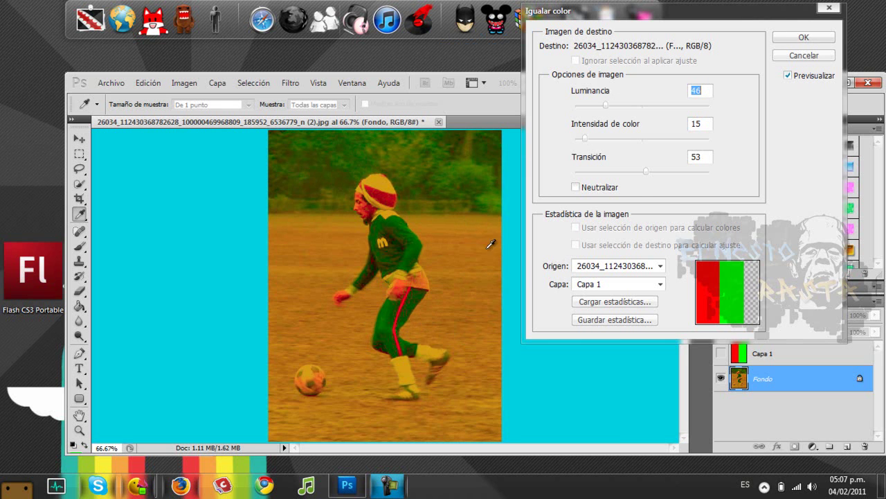
- Raise Transición to 75 and apply the colour match to Fondo
{"action": "left_click", "coordinate": [625, 171]}
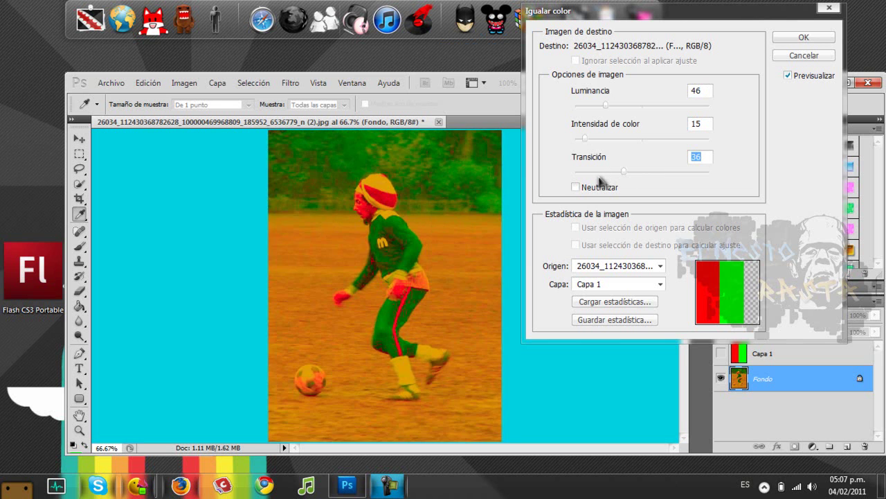
{"action": "left_click", "coordinate": [676, 173]}
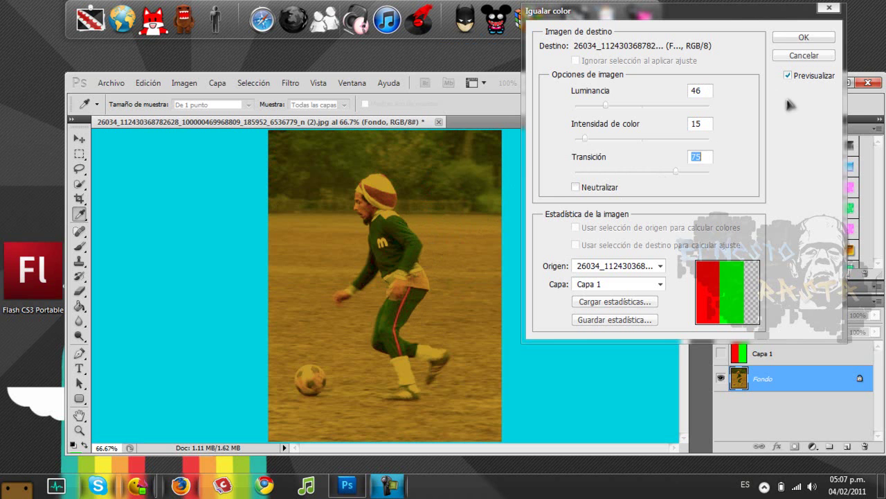
{"action": "left_click", "coordinate": [801, 37]}
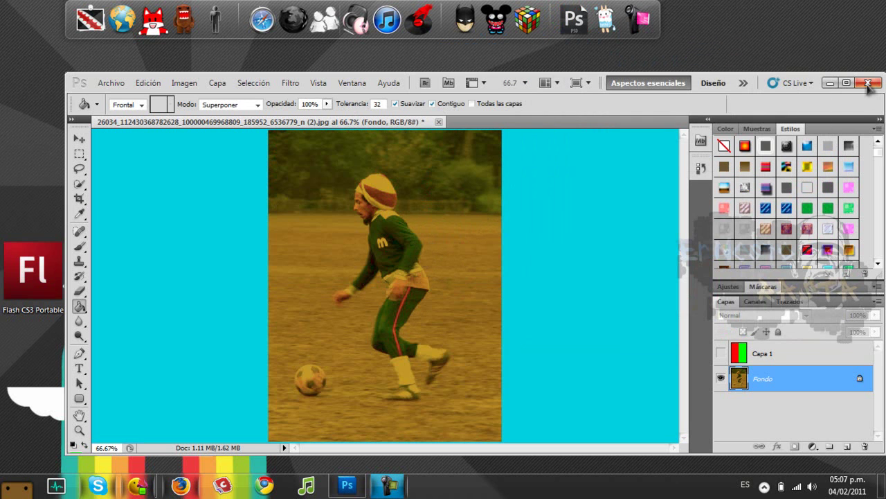
- Close Photoshop without saving the document, and view the desktop's original (2) photo and its yellow-tinted version in the Windows photo viewer
{"action": "left_click", "coordinate": [868, 83]}
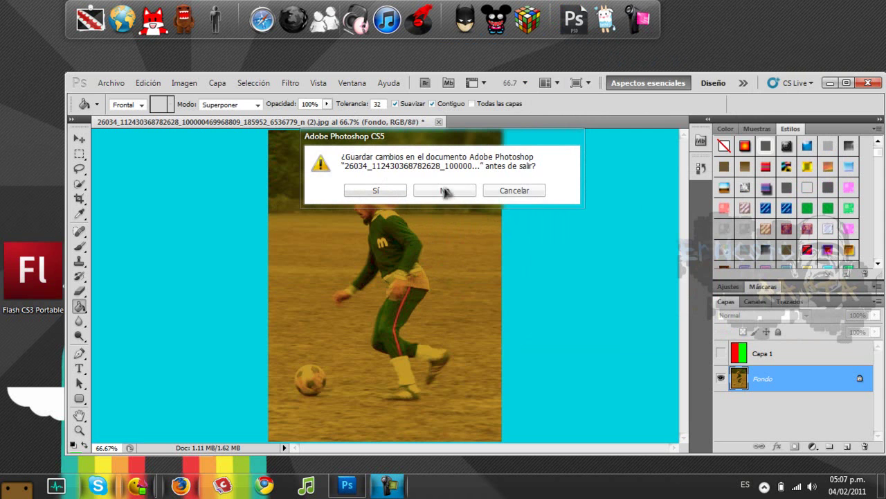
{"action": "left_click", "coordinate": [418, 186]}
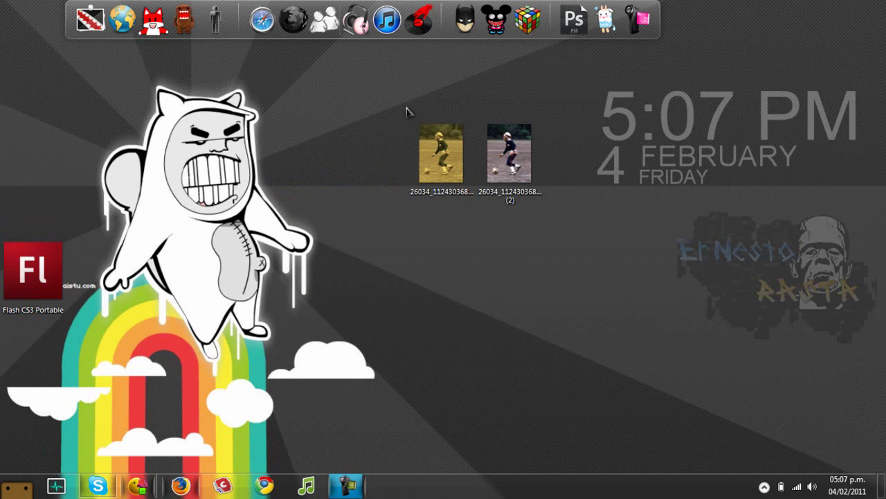
{"action": "left_click_drag", "start_coordinate": [415, 87], "coordinate": [552, 218]}
{"action": "double_click", "coordinate": [529, 198]}
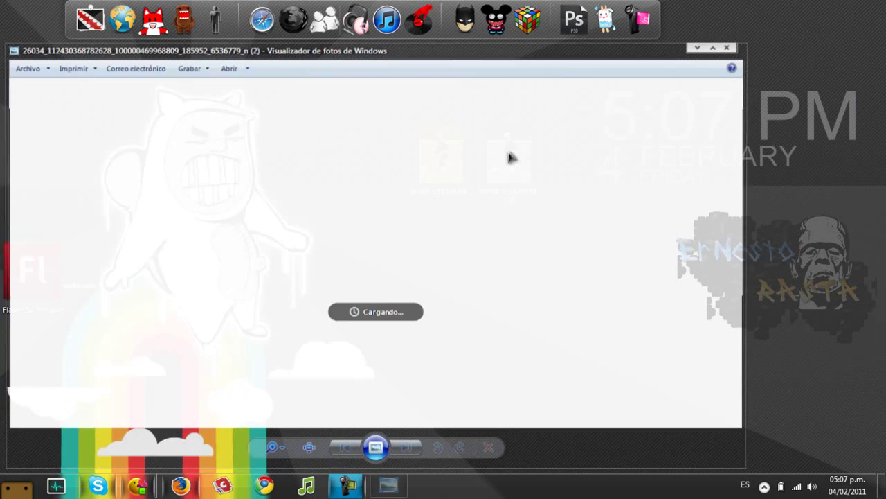
{"action": "key", "text": "Left"}
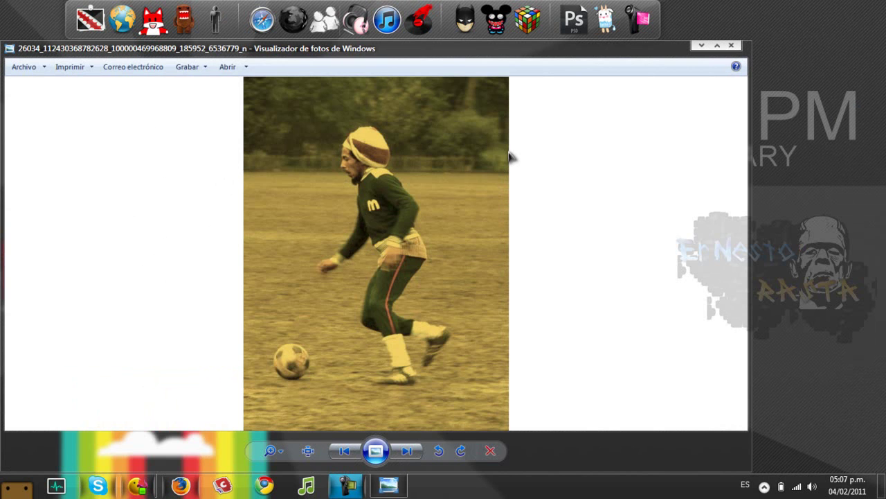